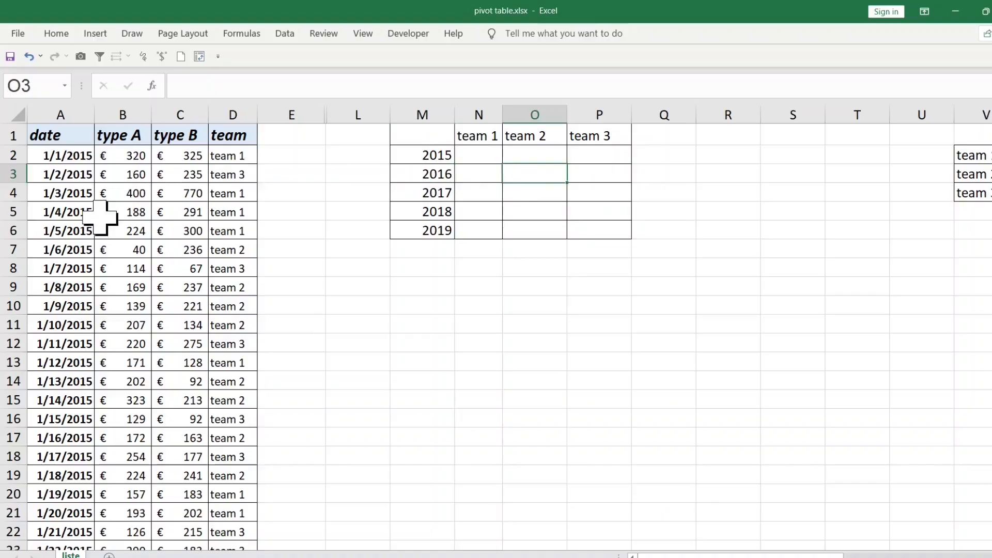
- Create a pivot table from liste!$A$1:$D$1827 on the existing worksheet at cell N8
left_click(165, 259)
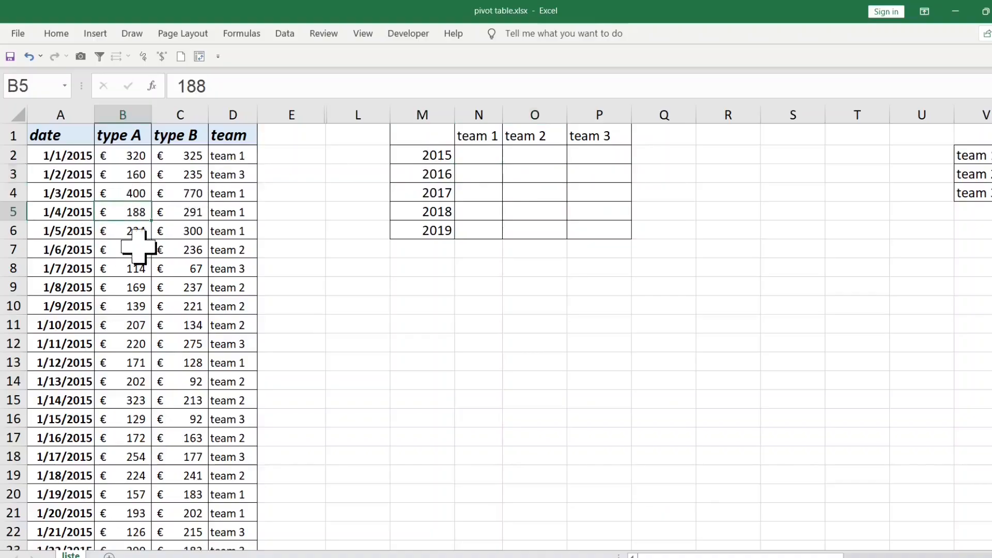
left_click(97, 35)
left_click(21, 72)
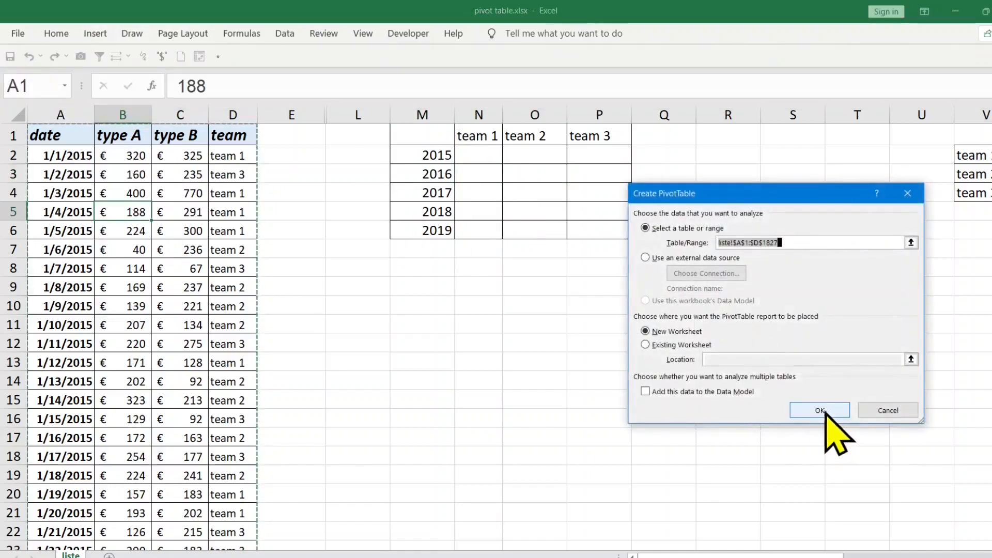
left_click(672, 346)
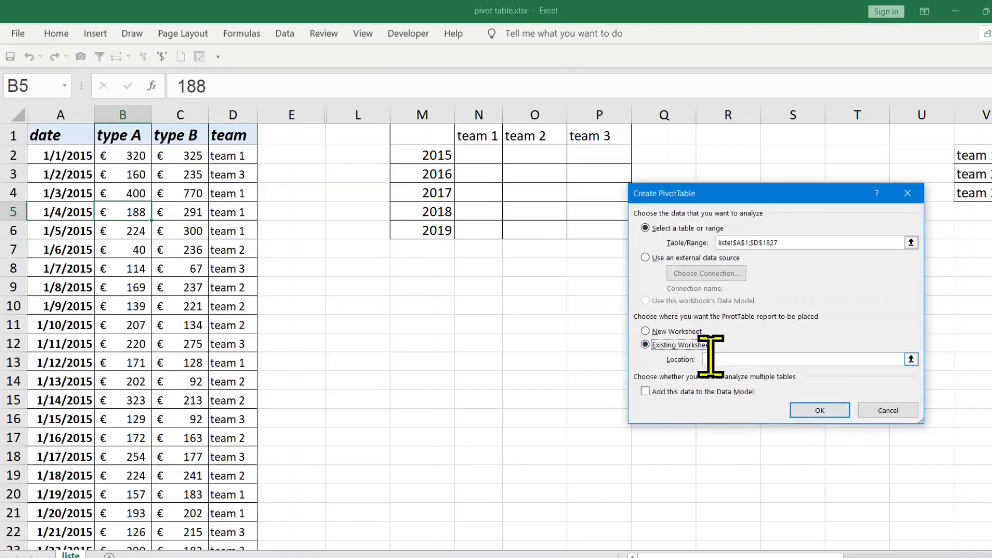
left_click(483, 274)
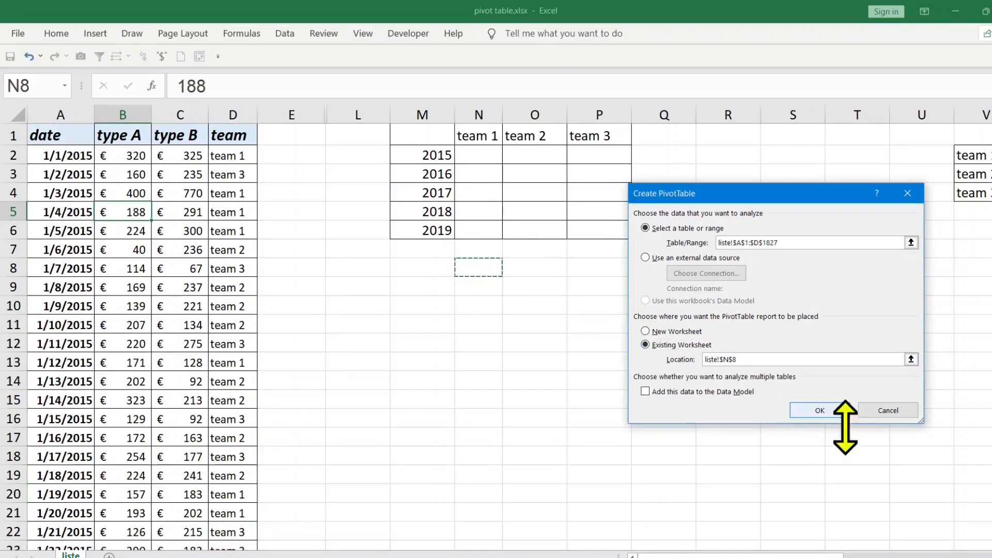
left_click(825, 411)
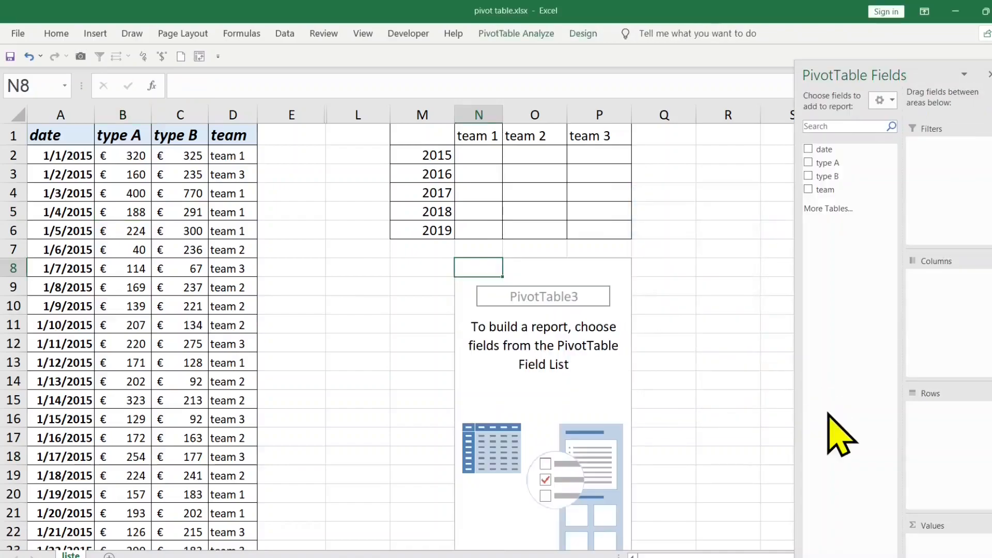
- Lay out the pivot table with date in rows, team in columns and the sum of type A as values
left_click_drag(848, 150, 947, 327)
left_click_drag(936, 279, 935, 439)
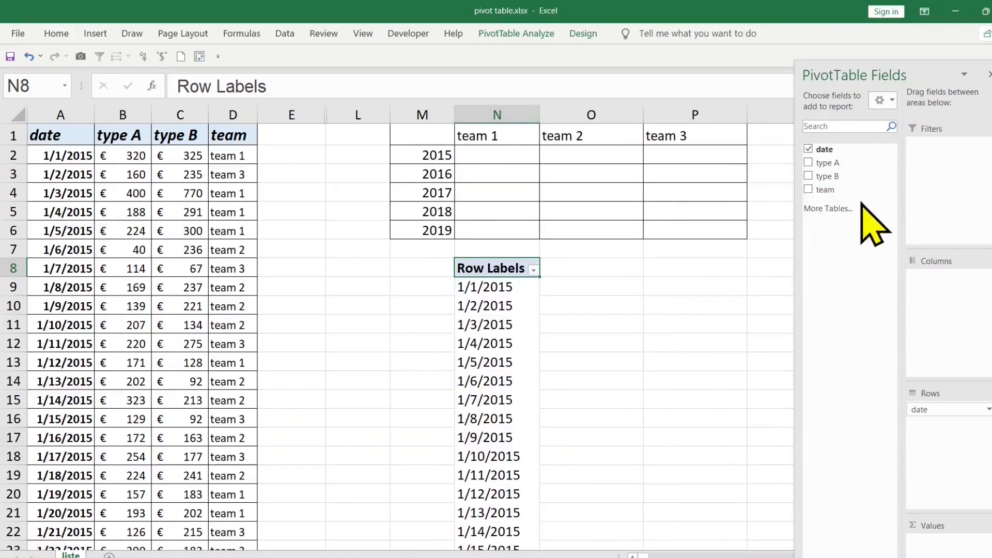
left_click_drag(837, 191, 869, 228)
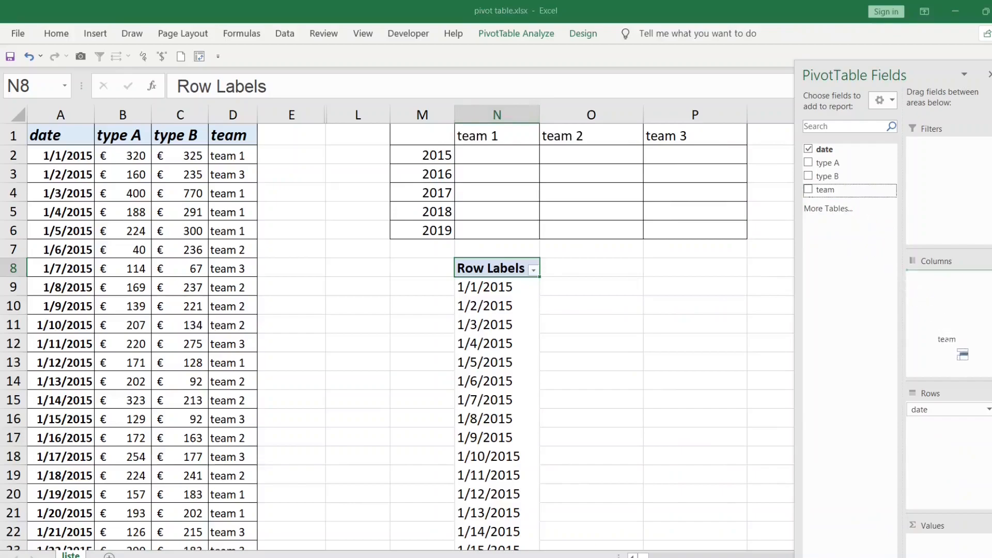
left_click_drag(962, 352, 953, 296)
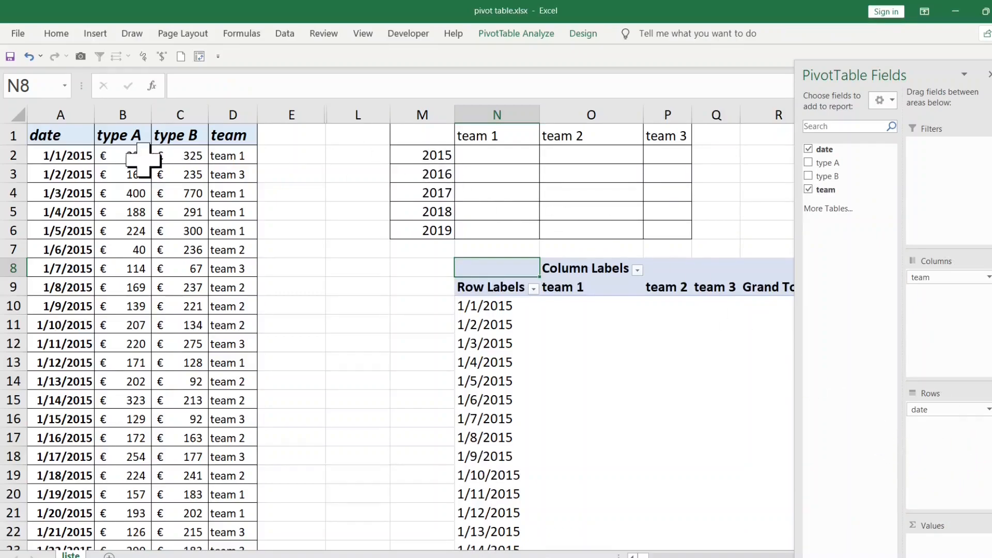
left_click_drag(827, 164, 904, 391)
left_click_drag(924, 549, 922, 540)
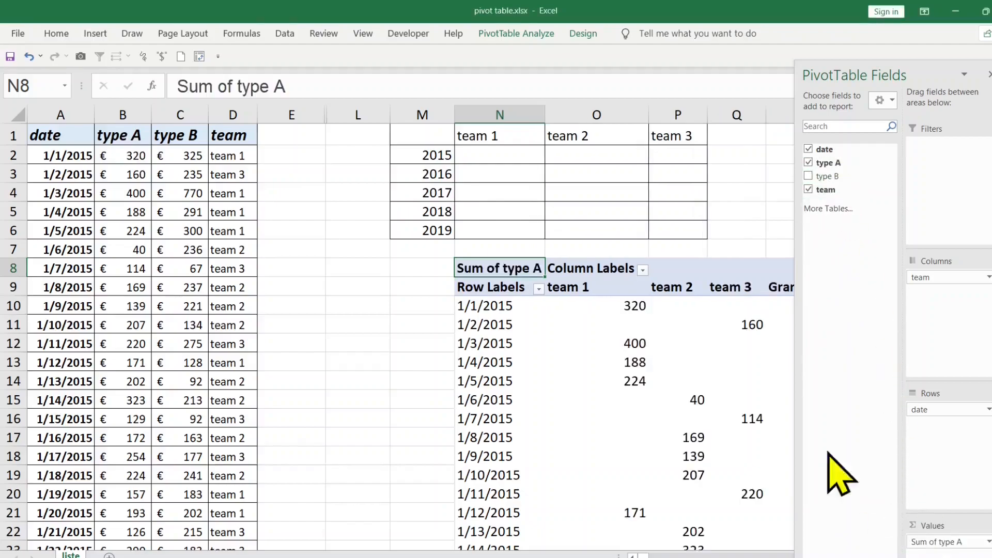
- Group the pivot table's row dates by Years only
left_click(469, 331)
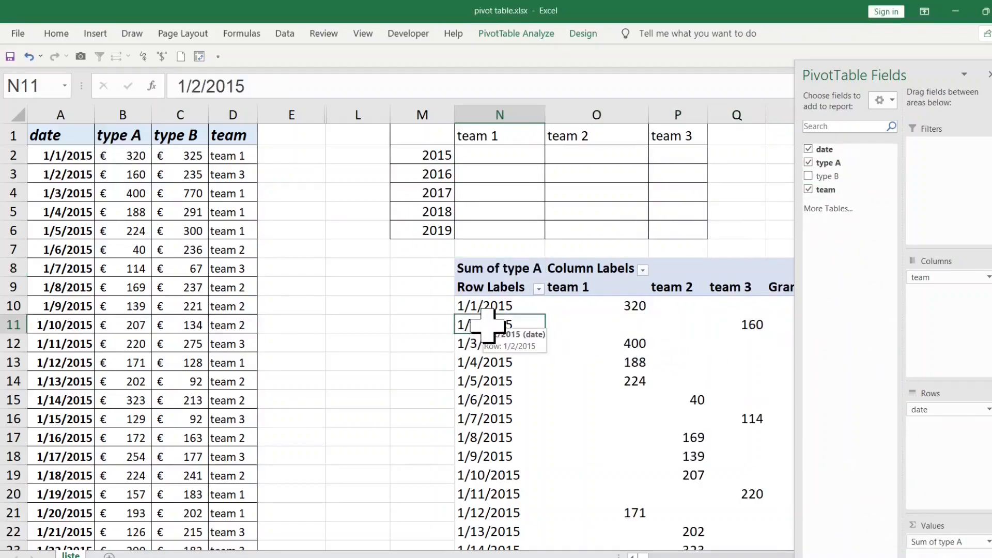
right_click(488, 326)
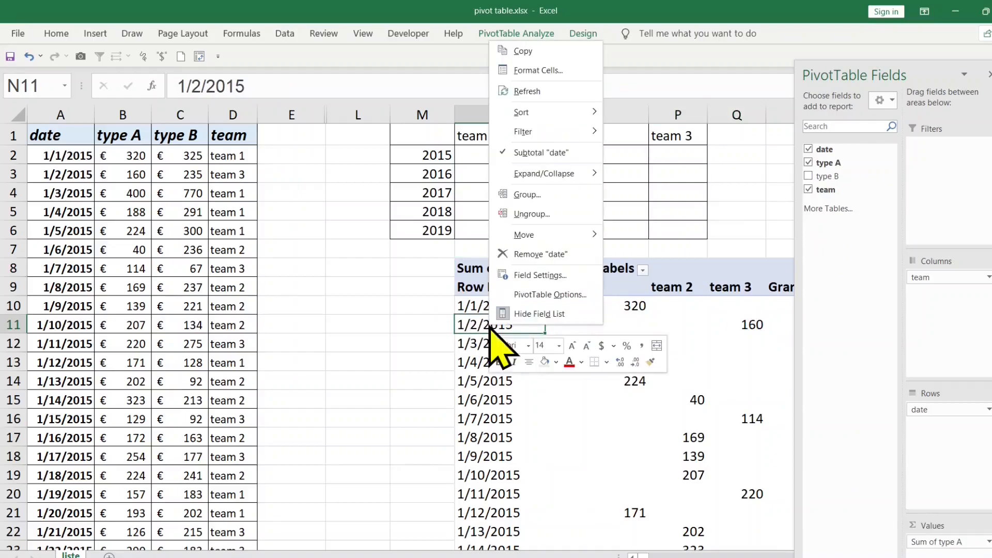
left_click(531, 196)
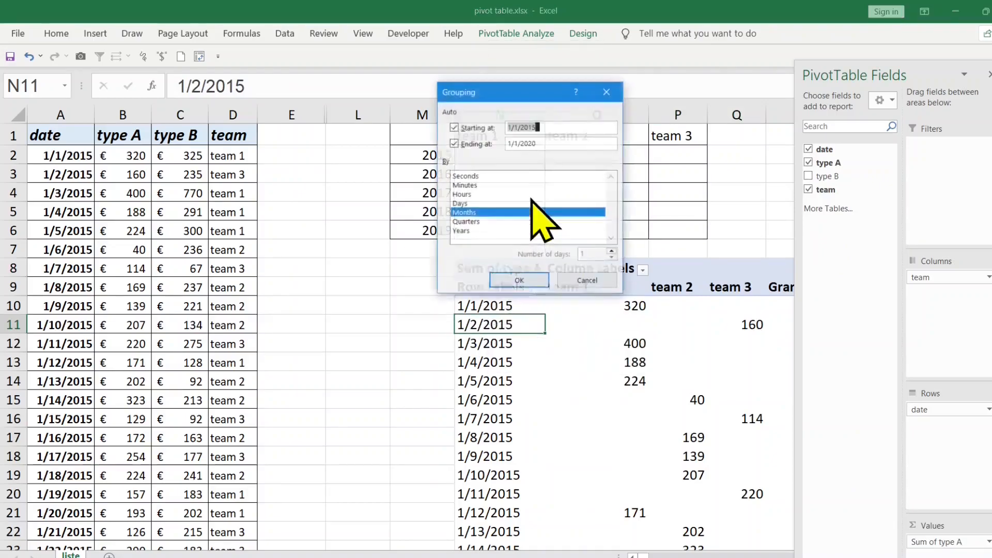
left_click(468, 231)
left_click(475, 213)
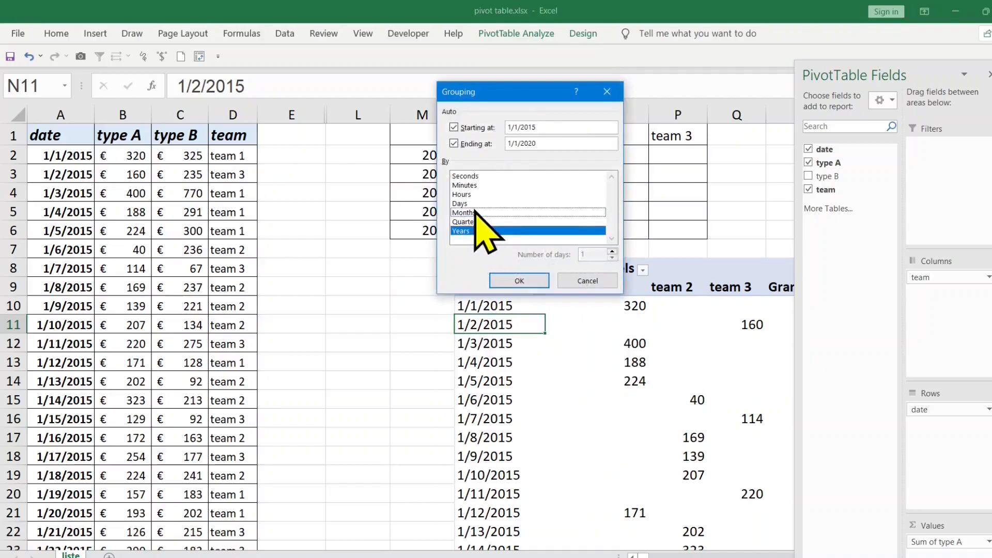
left_click(518, 282)
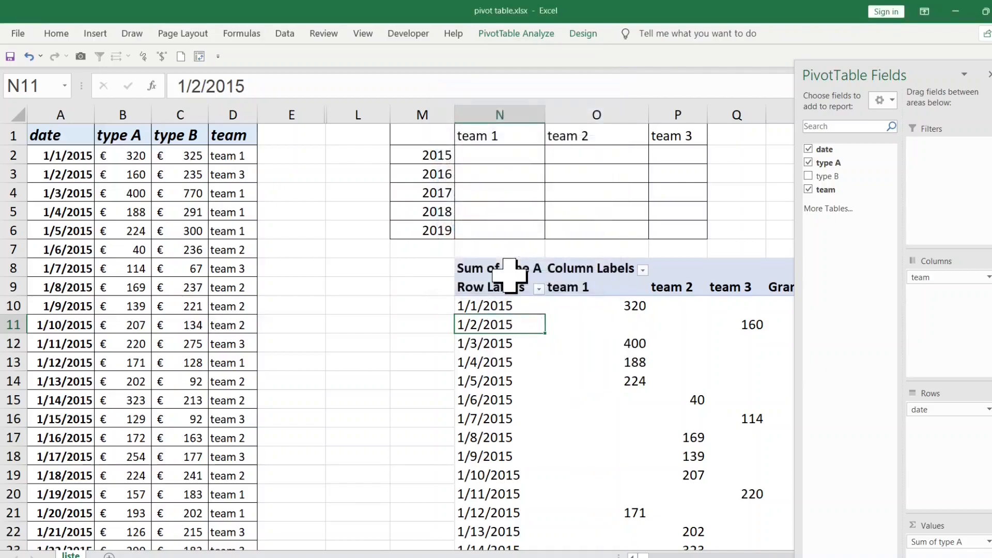
left_click(559, 437)
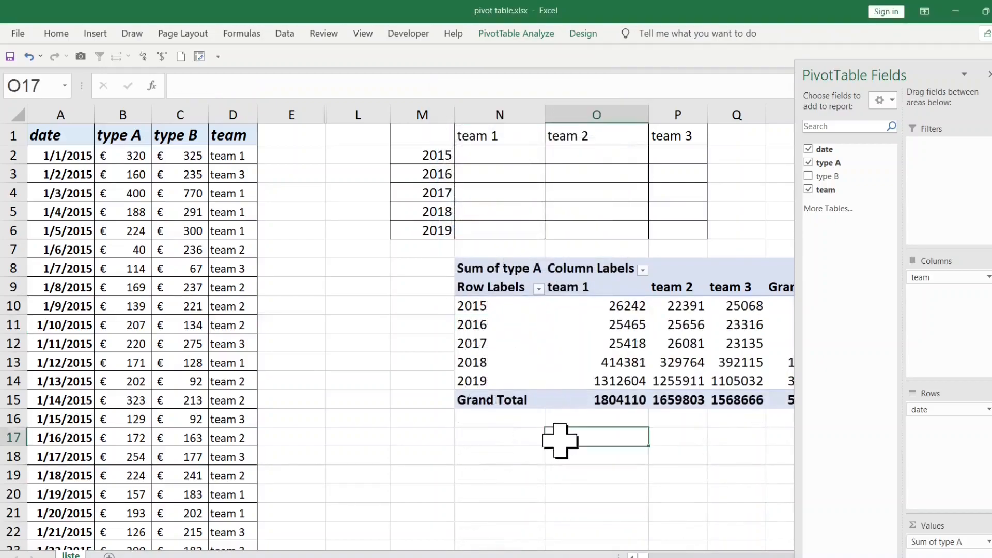
- Show the type A pivot table in Tabular Form
left_click(488, 261)
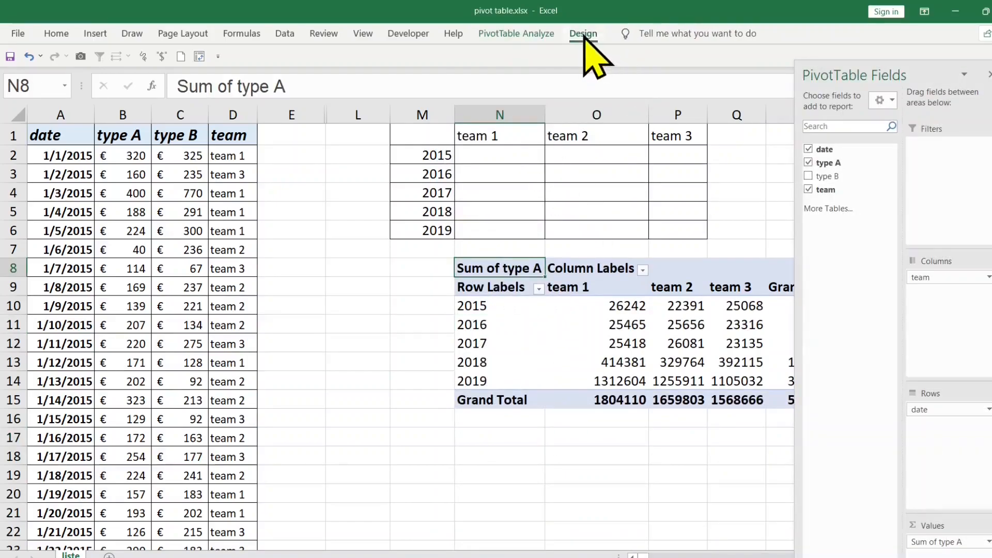
left_click(583, 34)
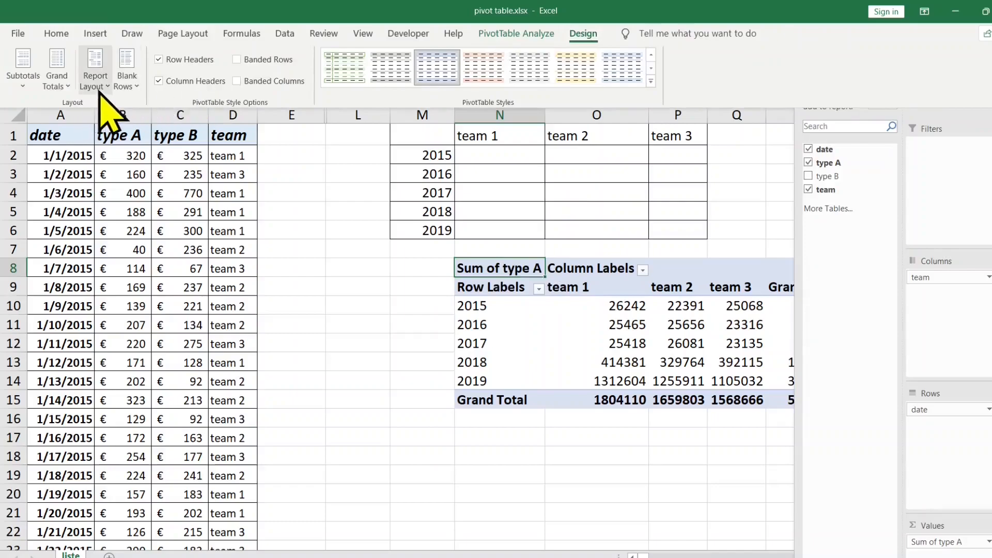
left_click(98, 87)
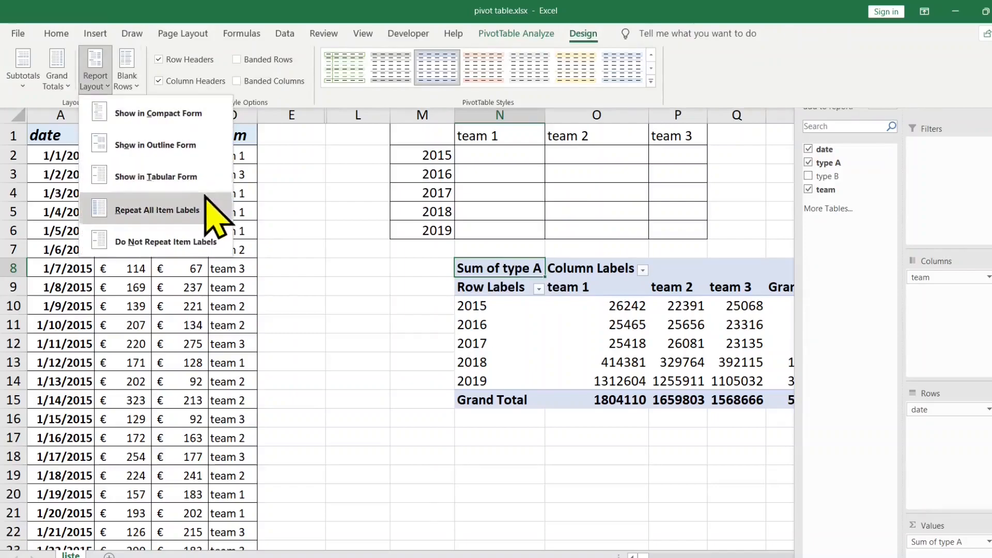
left_click(178, 186)
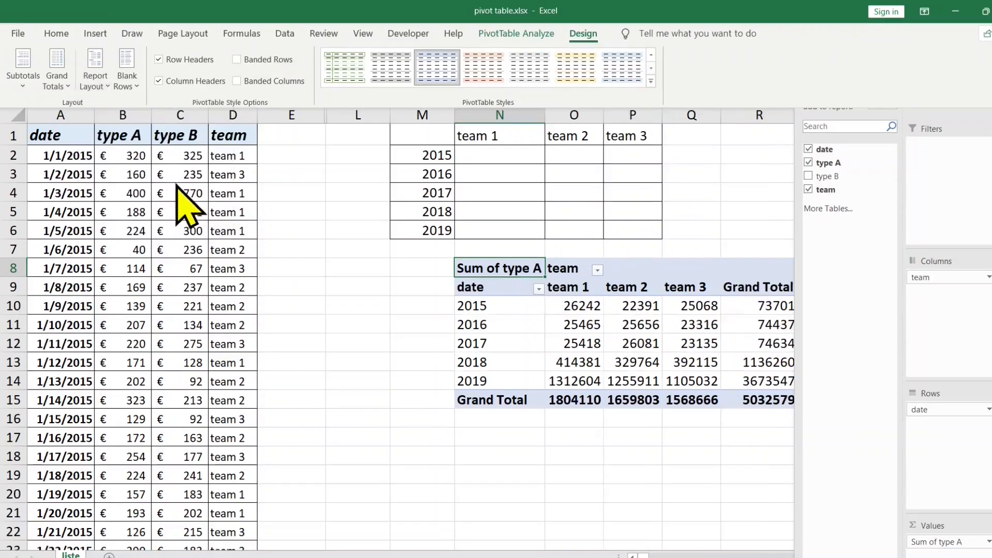
left_click(599, 437)
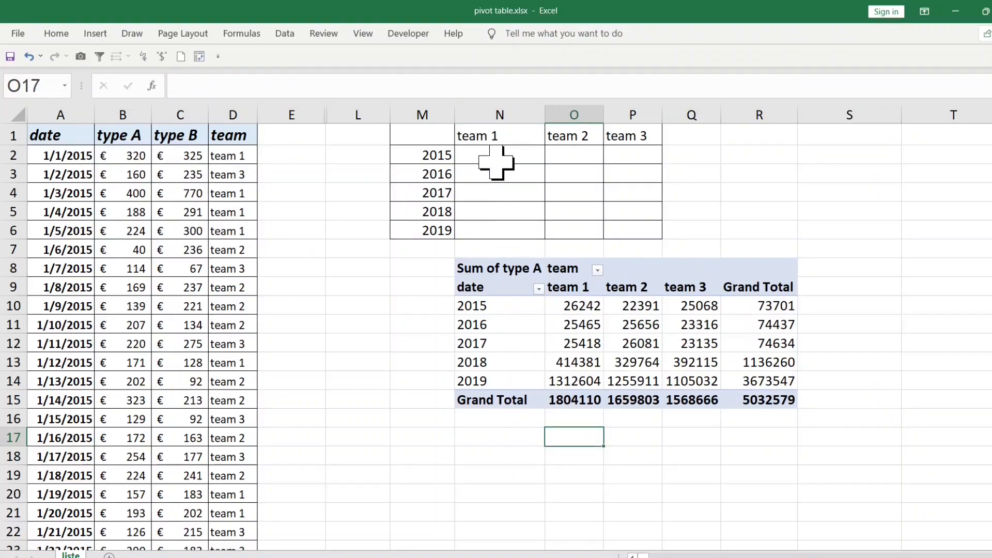
- Shift the pivot table so it starts at M8 and the blank year-by-team table so it starts at L1
left_click(469, 455)
left_click_drag(847, 401, 413, 268)
left_click_drag(391, 268, 373, 268)
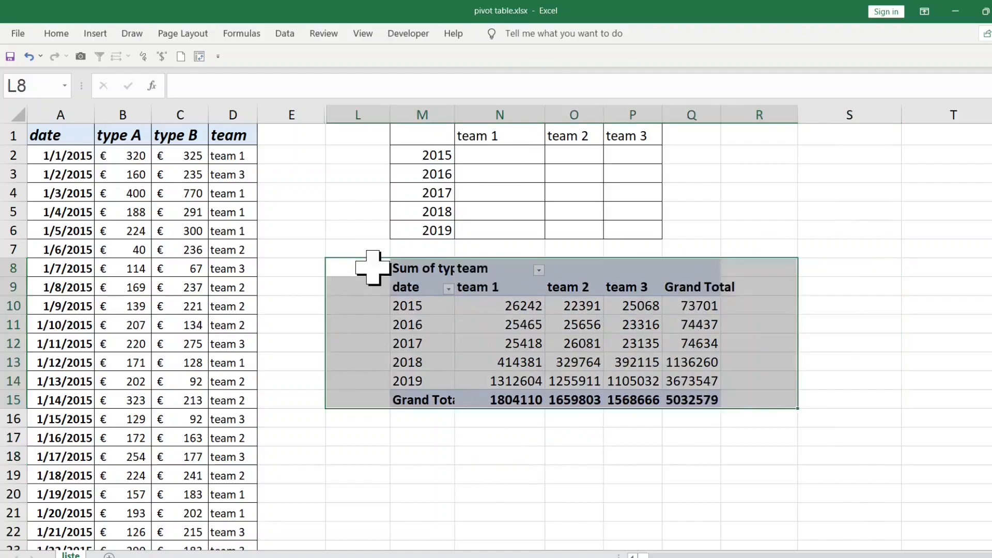
left_click(835, 278)
left_click(804, 149)
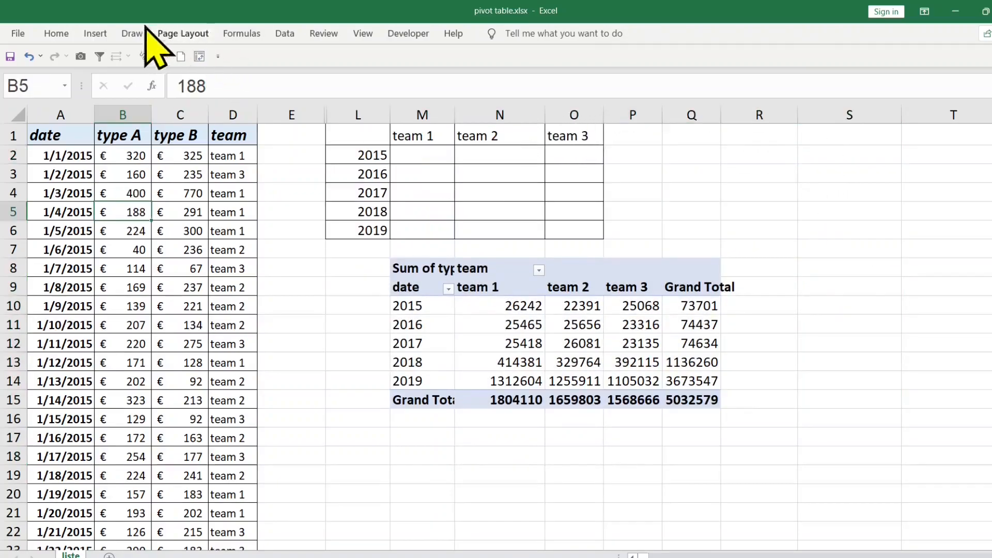
- Create a second pivot table from liste!$A$1:$D$1827 on the existing worksheet at cell R1
left_click(96, 34)
left_click(34, 63)
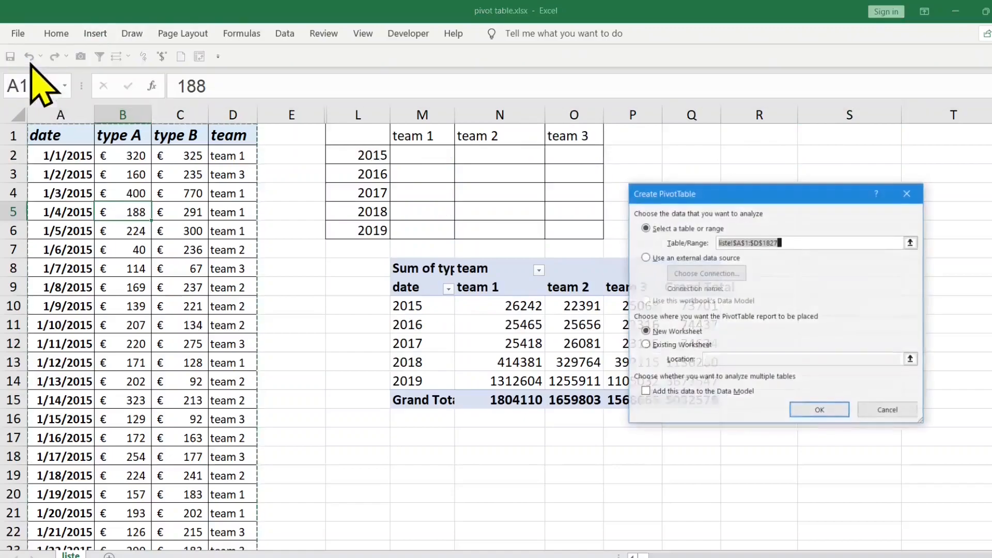
left_click(682, 346)
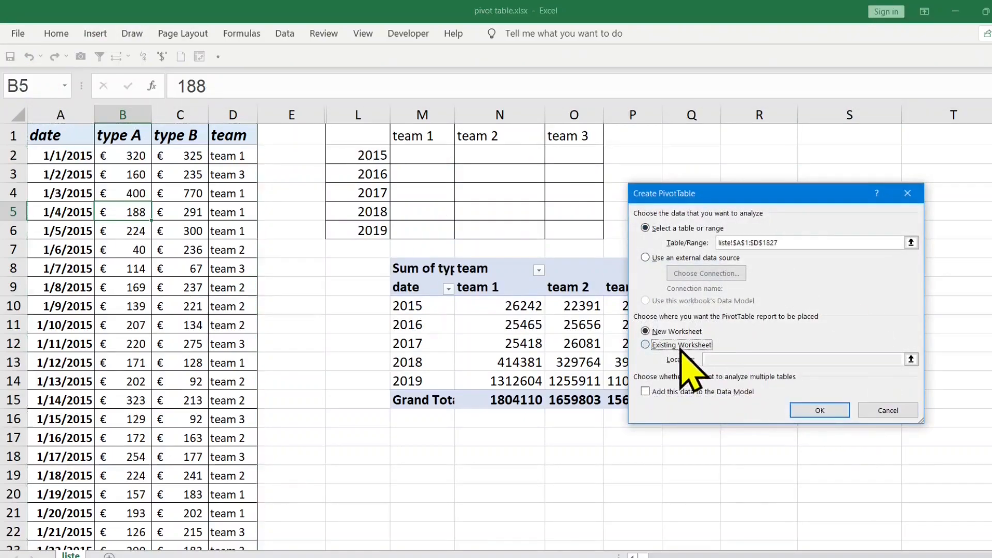
left_click_drag(797, 196, 787, 267)
left_click(736, 138)
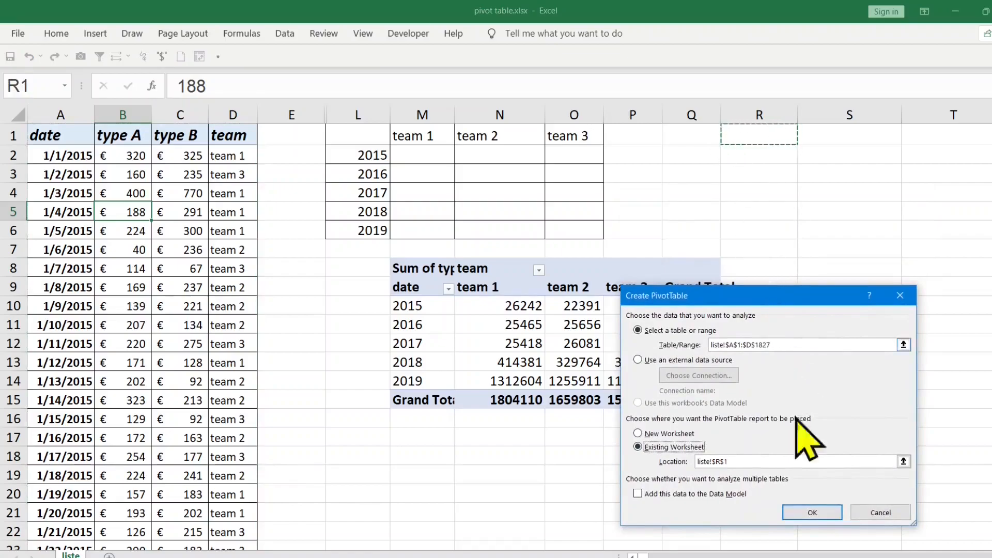
left_click(811, 512)
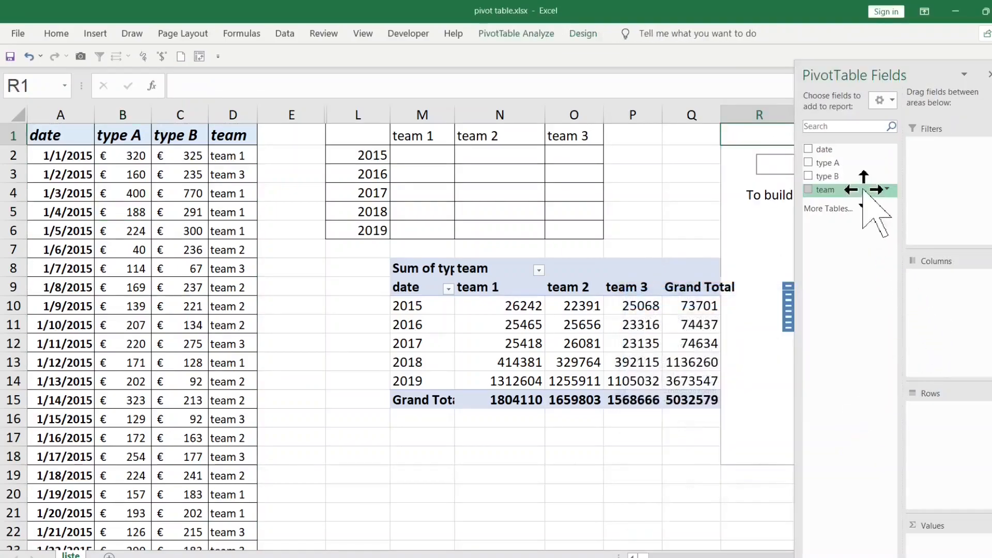
- Add type B as values, date as columns and team as rows to the second pivot table, replacing the existing cell data
left_click_drag(847, 175, 926, 541)
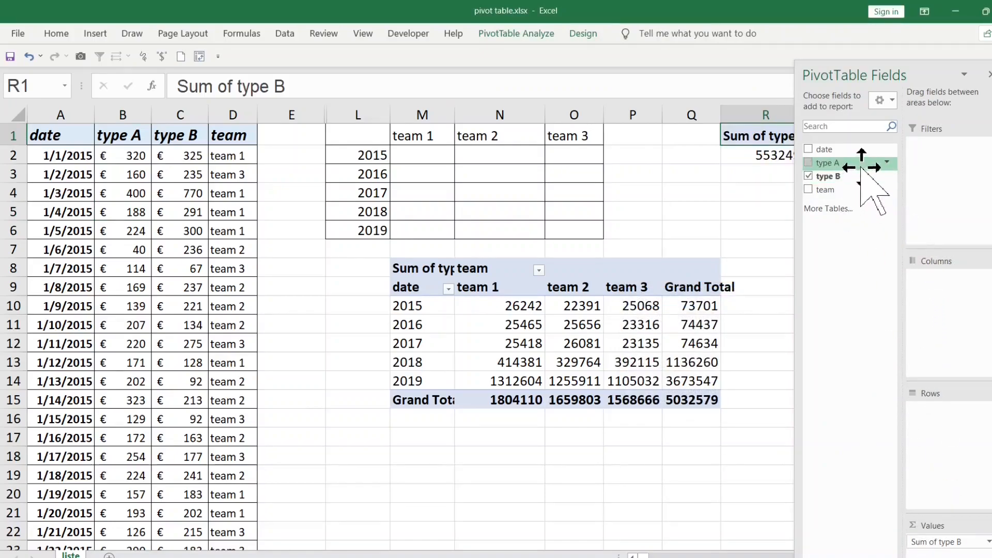
left_click_drag(840, 151, 957, 386)
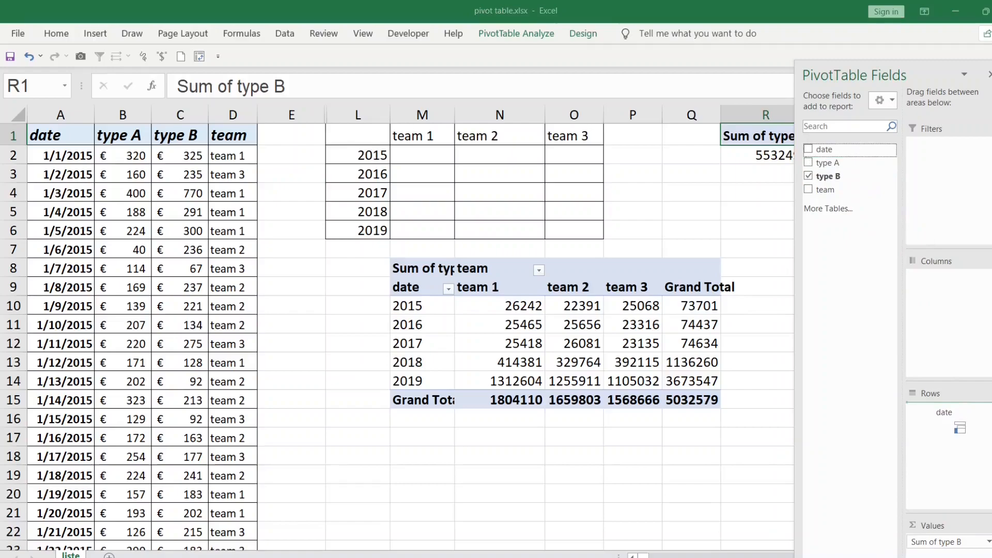
left_click_drag(957, 322, 953, 310)
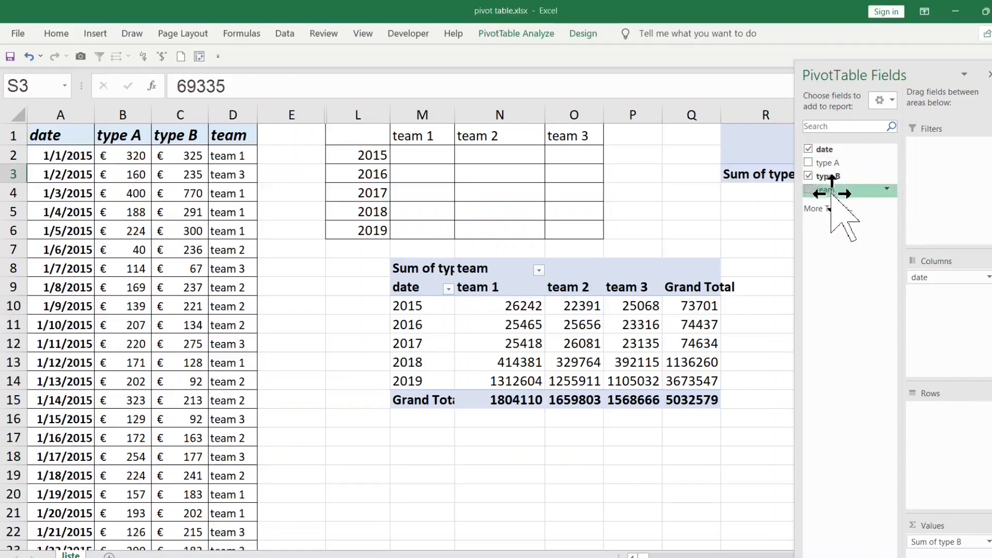
left_click_drag(831, 193, 932, 290)
left_click_drag(957, 422, 957, 423)
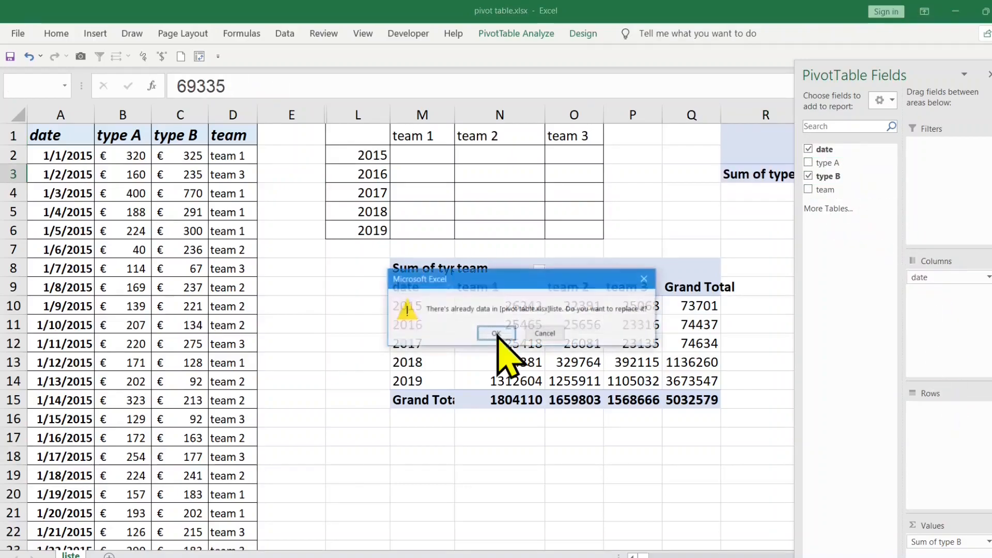
left_click(498, 334)
left_click(573, 455)
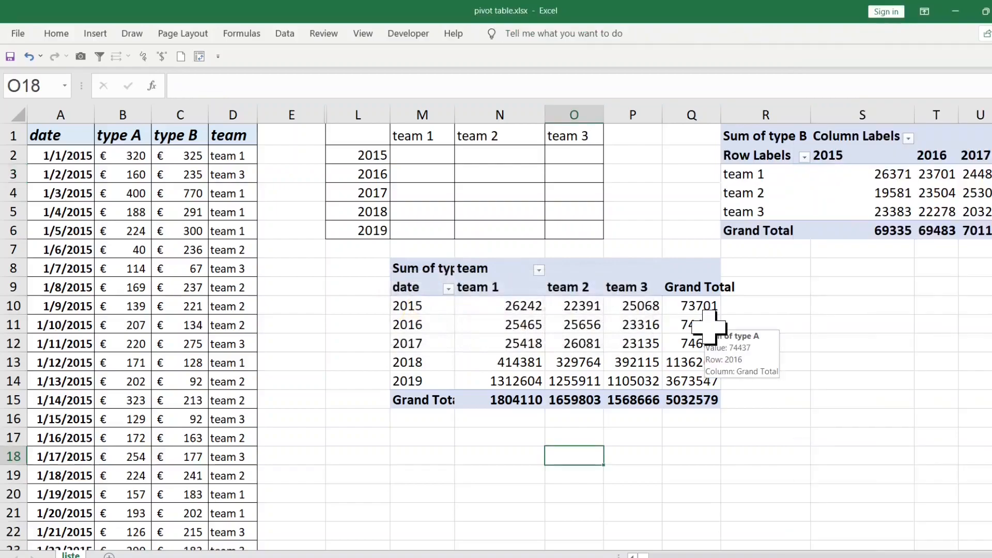
- Rearrange the type B pivot table to match the first one, with date in rows and team in columns
left_click(472, 277)
left_click(423, 277)
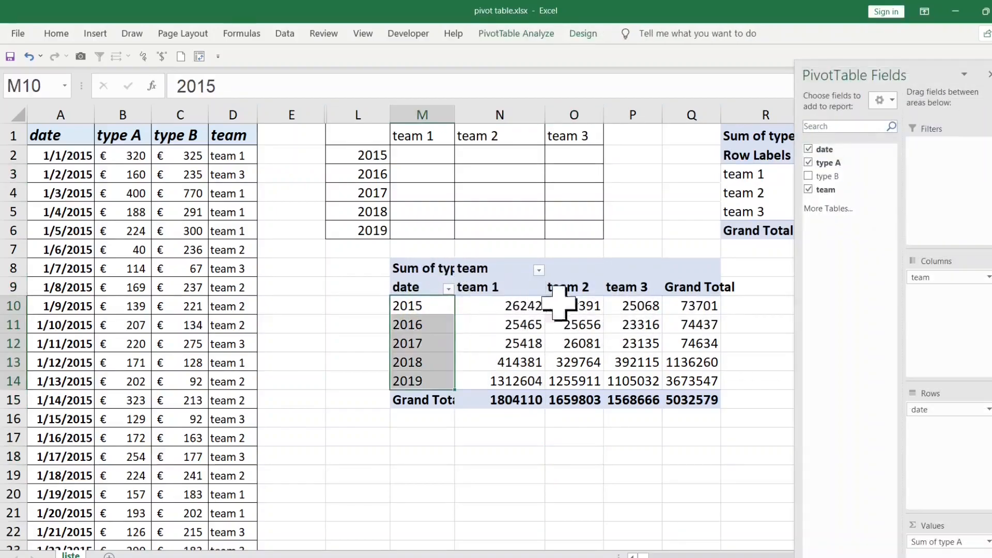
left_click(609, 305)
left_click(771, 175)
left_click(770, 192)
left_click_drag(952, 273, 924, 277)
- Show the type B pivot table in Tabular Form
left_click(786, 212)
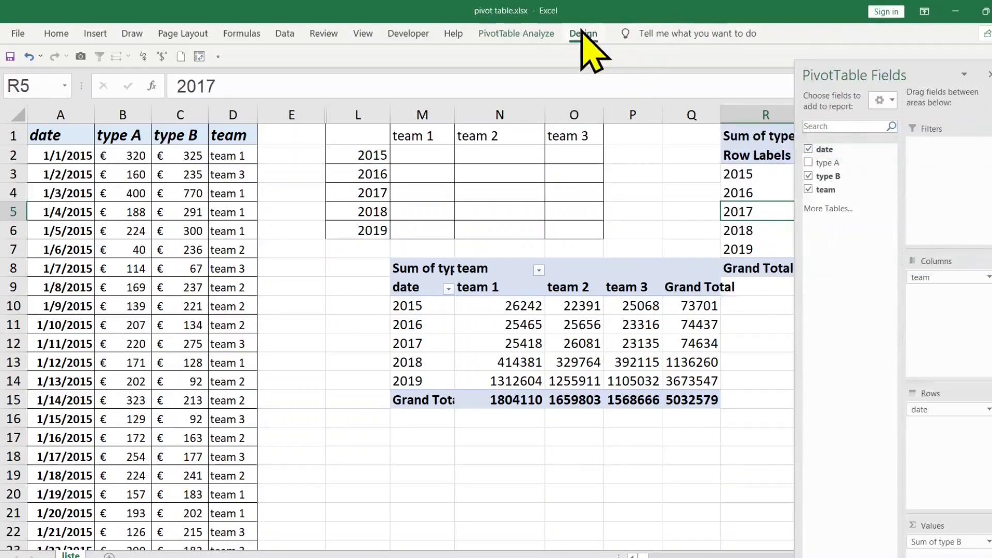
left_click(583, 34)
left_click(96, 77)
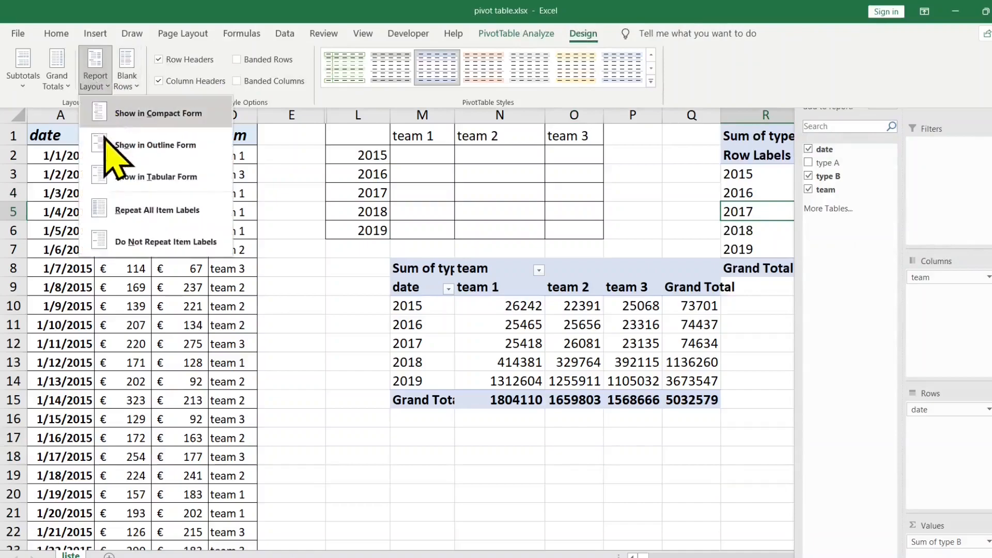
left_click(151, 178)
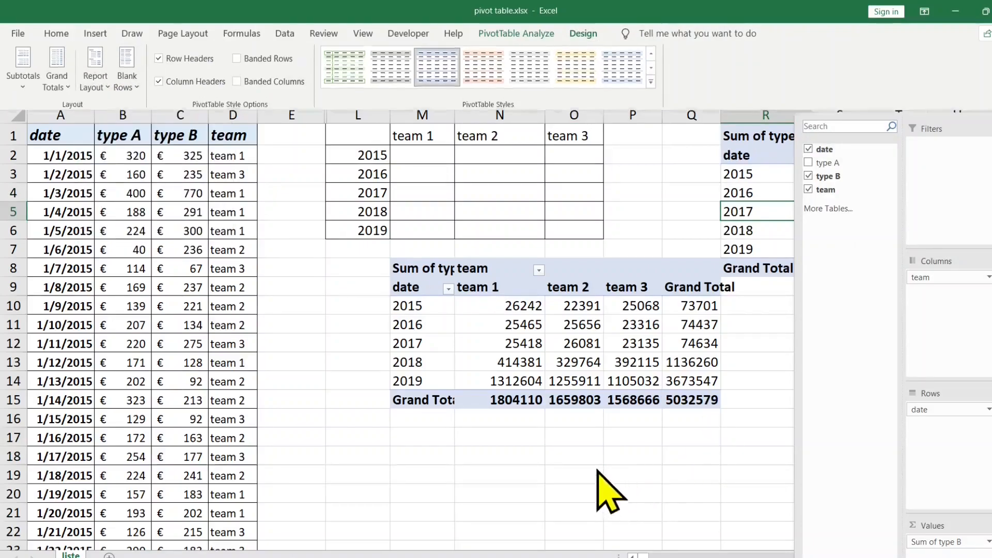
- Narrow the empty column E between the source data and the blank year-by-team table
left_click(581, 458)
left_click_drag(325, 114, 265, 114)
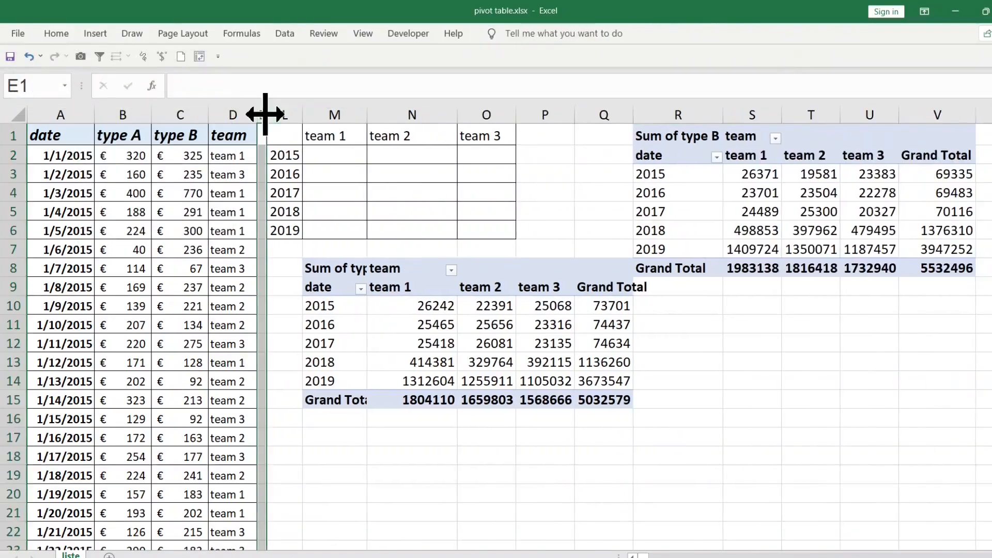
left_click(786, 379)
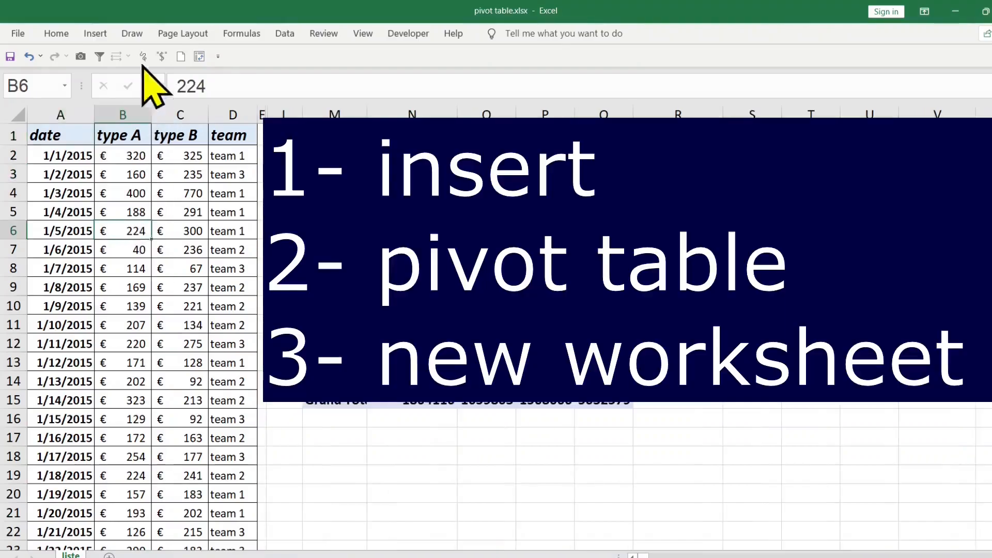
- Create a pivot table from liste!$A$1:$D$1827 on a new worksheet
left_click(102, 34)
left_click(24, 64)
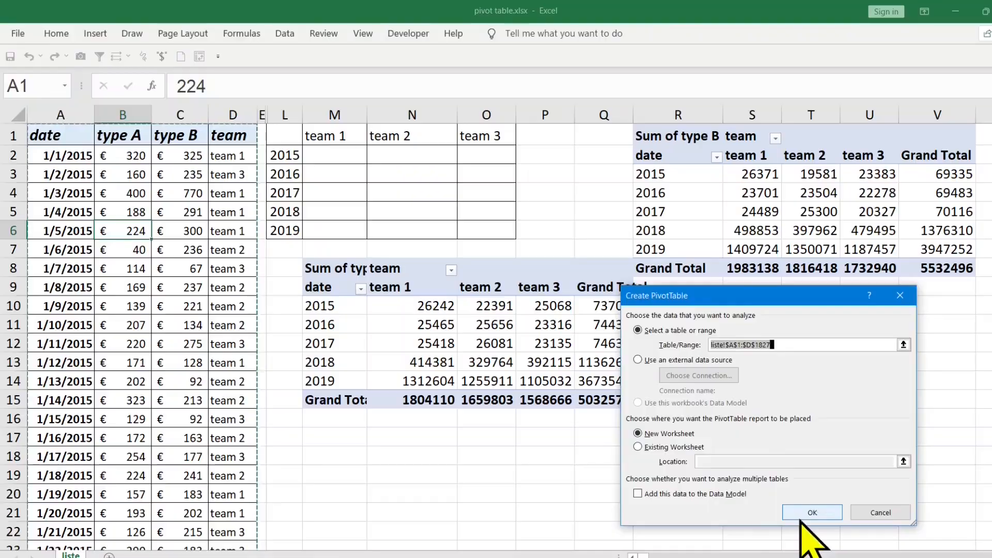
left_click(805, 514)
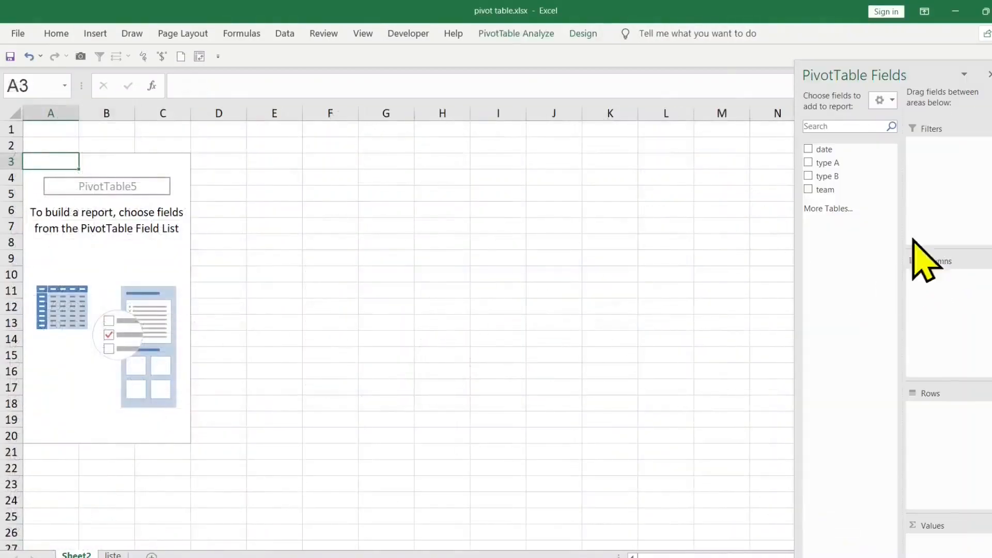
- Add date as rows of the new pivot table and ungroup it into individual dates
left_click_drag(836, 153, 952, 442)
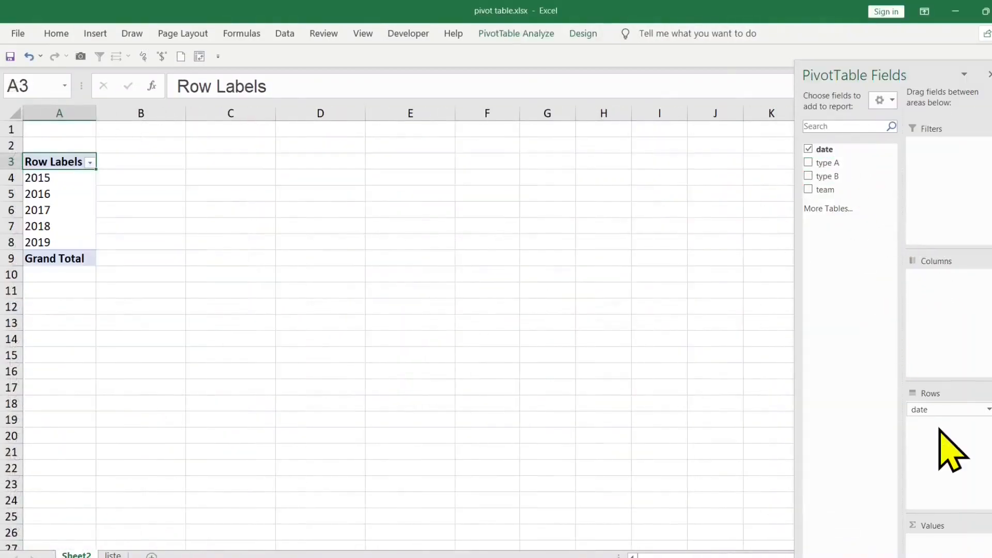
left_click(57, 196)
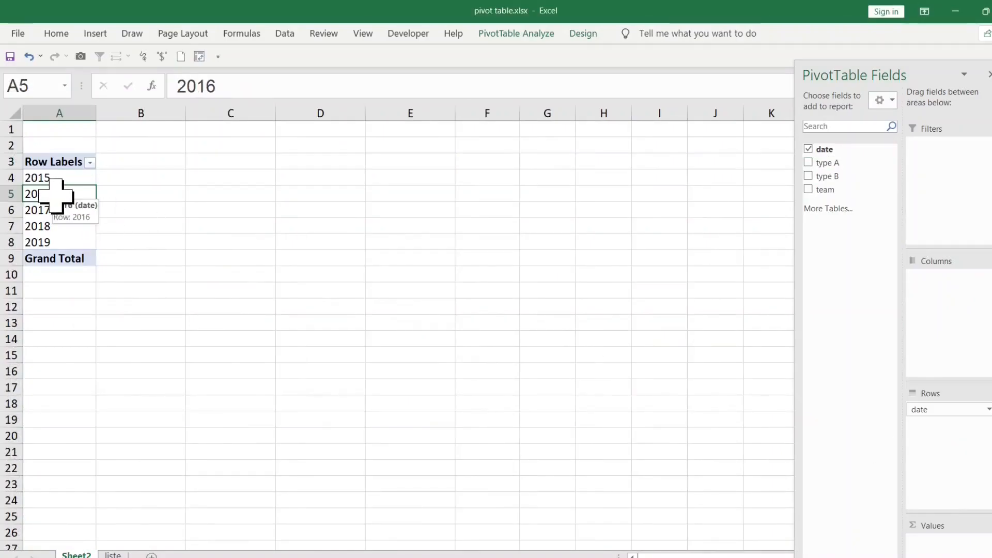
right_click(58, 197)
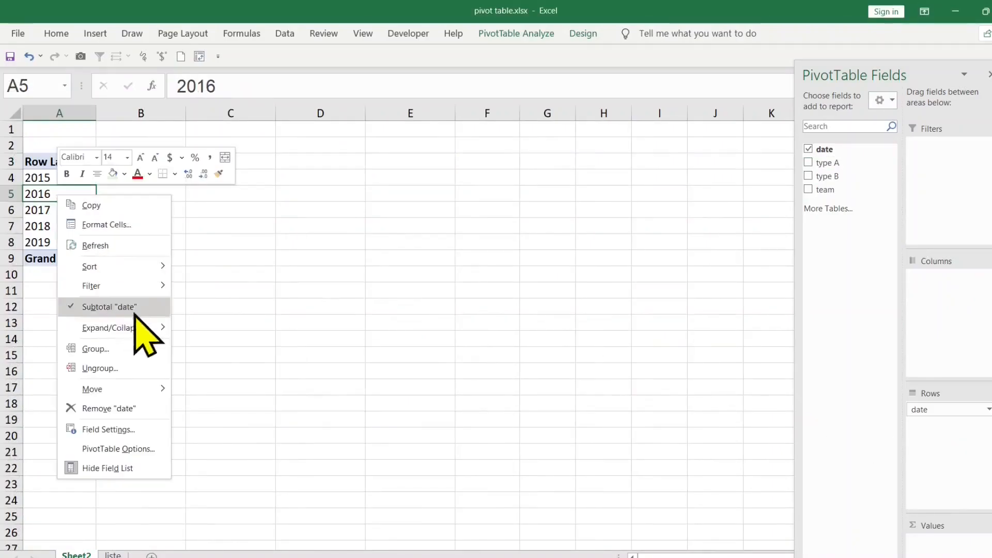
left_click(135, 370)
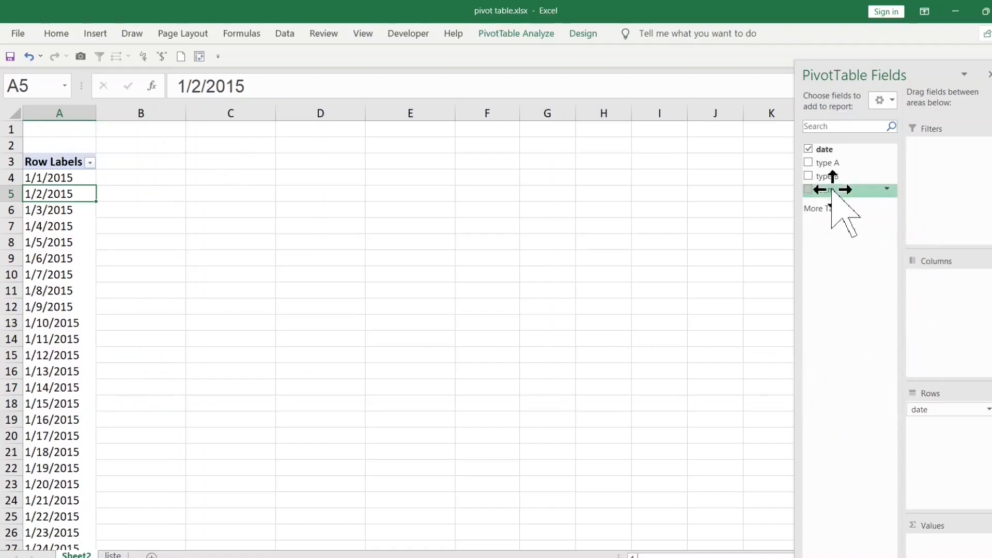
- Add team as columns and type A as summed values to the new pivot table
left_click_drag(831, 190, 878, 295)
left_click_drag(953, 308, 943, 295)
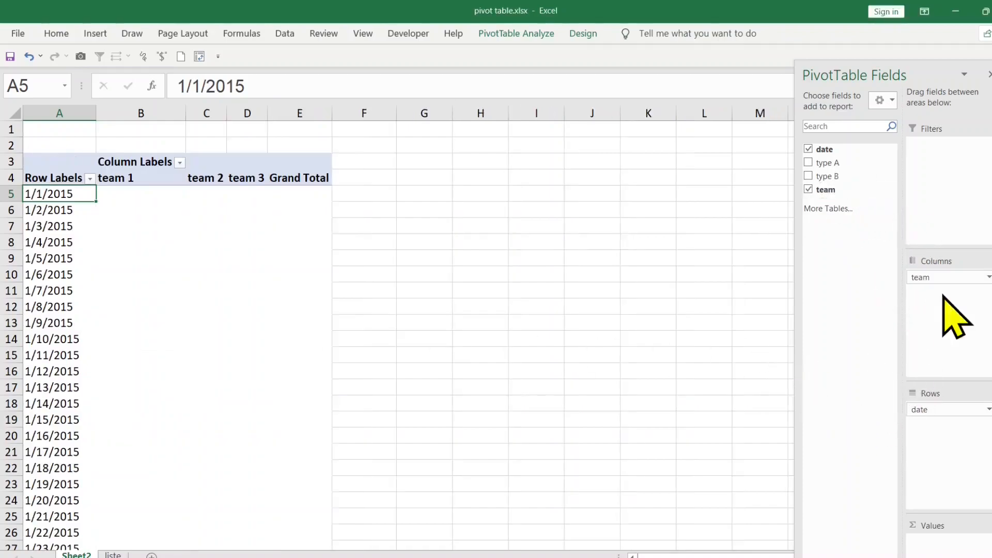
left_click_drag(830, 163, 862, 233)
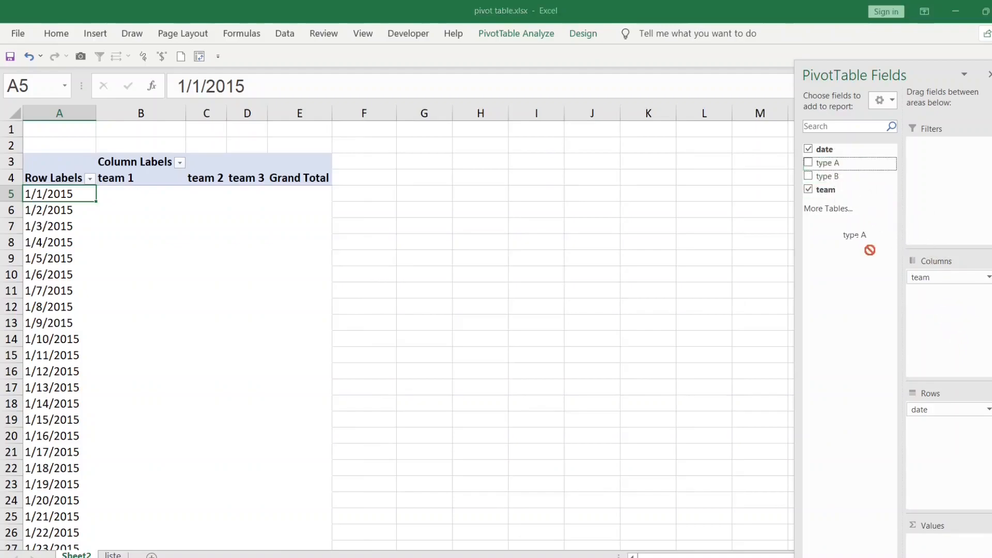
left_click_drag(951, 553, 941, 541)
left_click(940, 541)
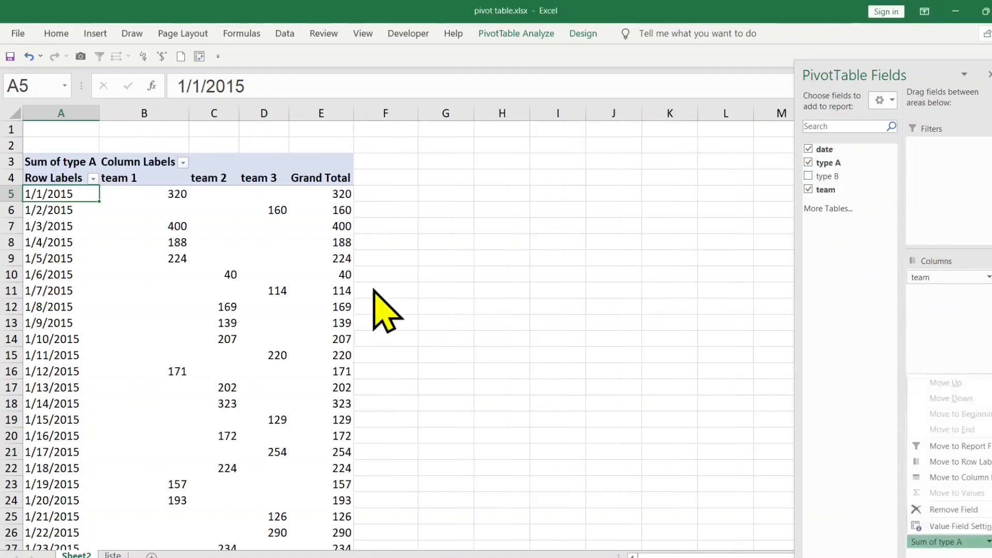
- Group the pivot table's row dates by Years only, leaving out Months
left_click(55, 228)
left_click(55, 228)
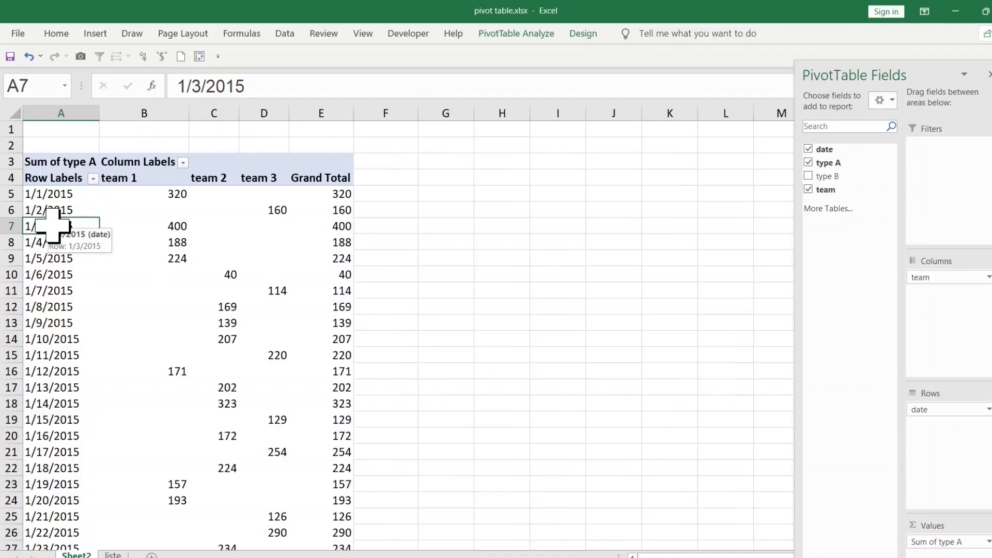
right_click(54, 227)
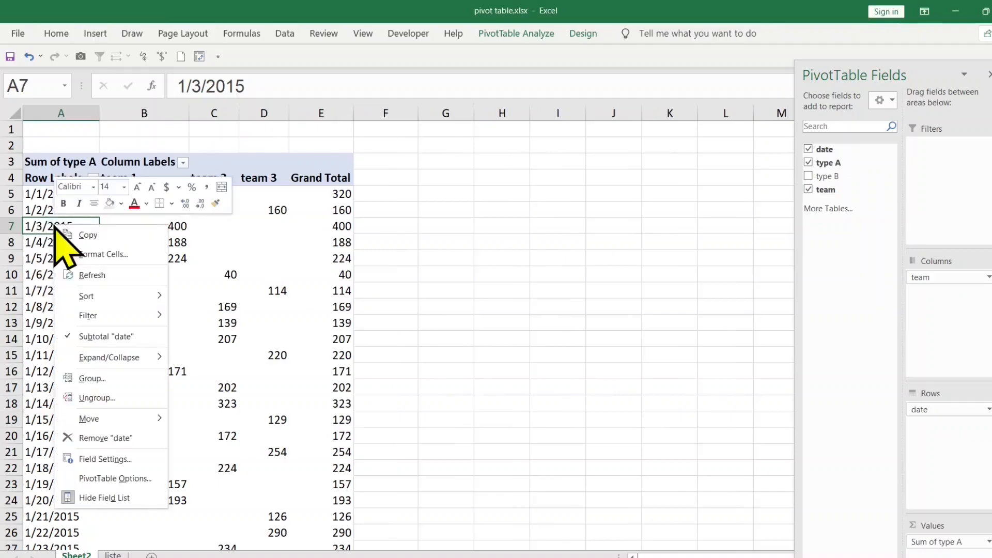
left_click(99, 379)
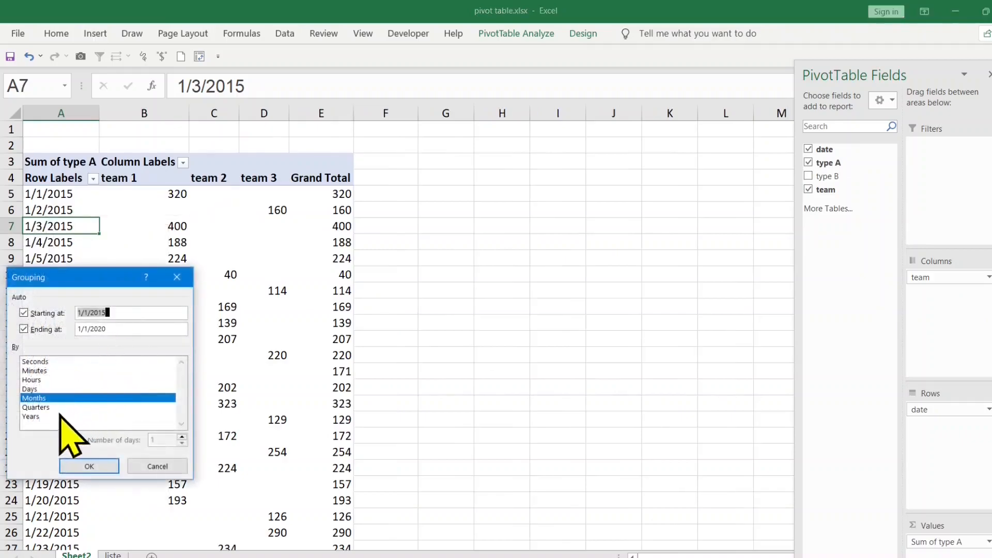
left_click(49, 416)
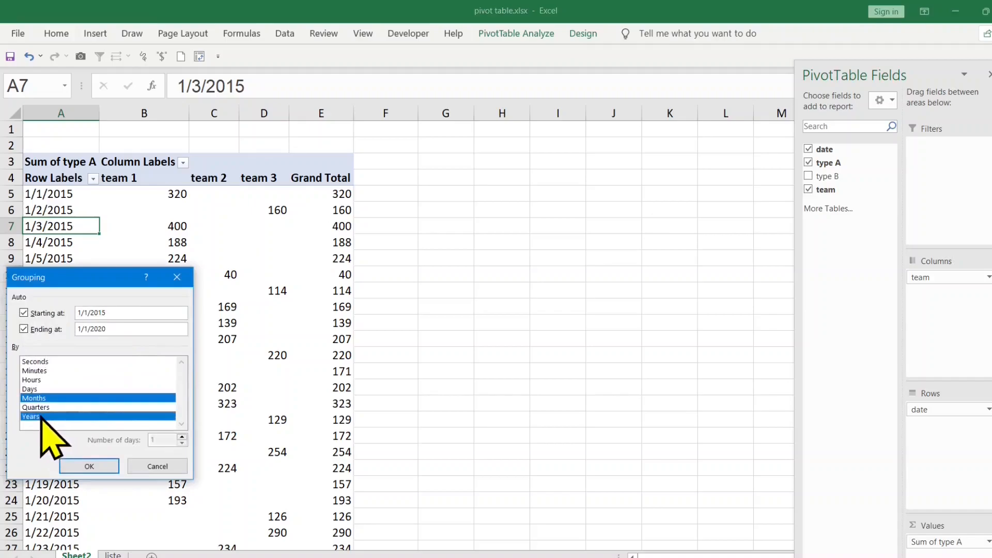
left_click(48, 398)
left_click(96, 467)
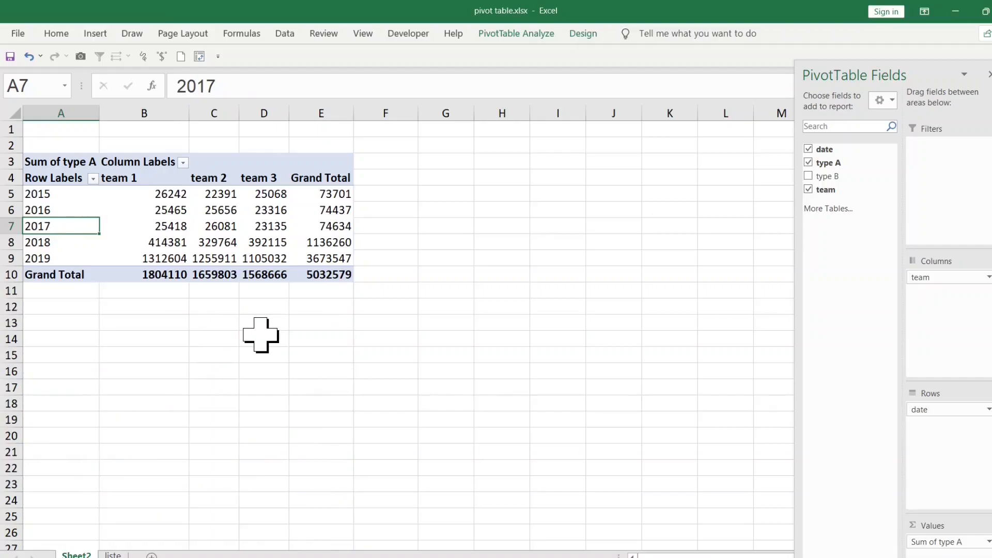
- Show the type A pivot table on the new sheet in Tabular Form
left_click(141, 195)
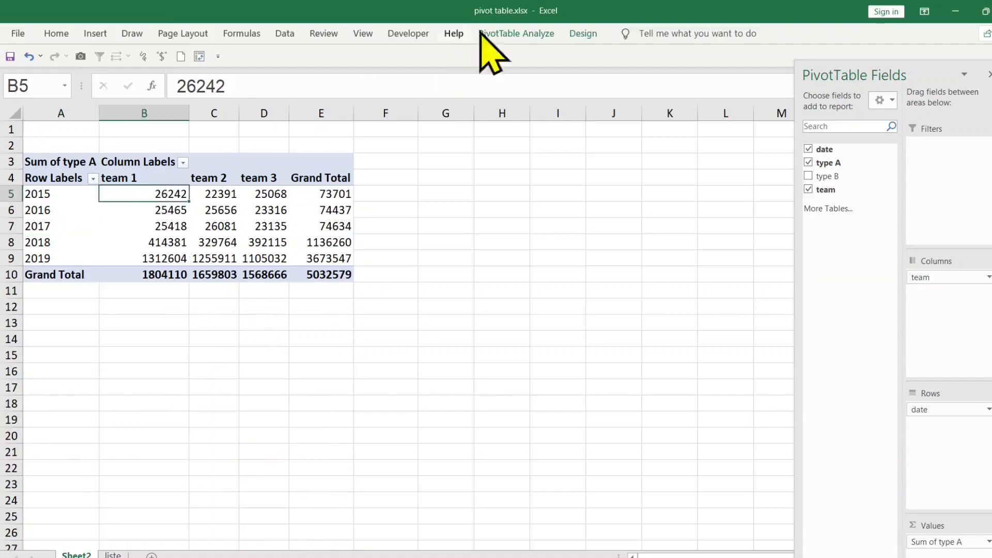
left_click(581, 34)
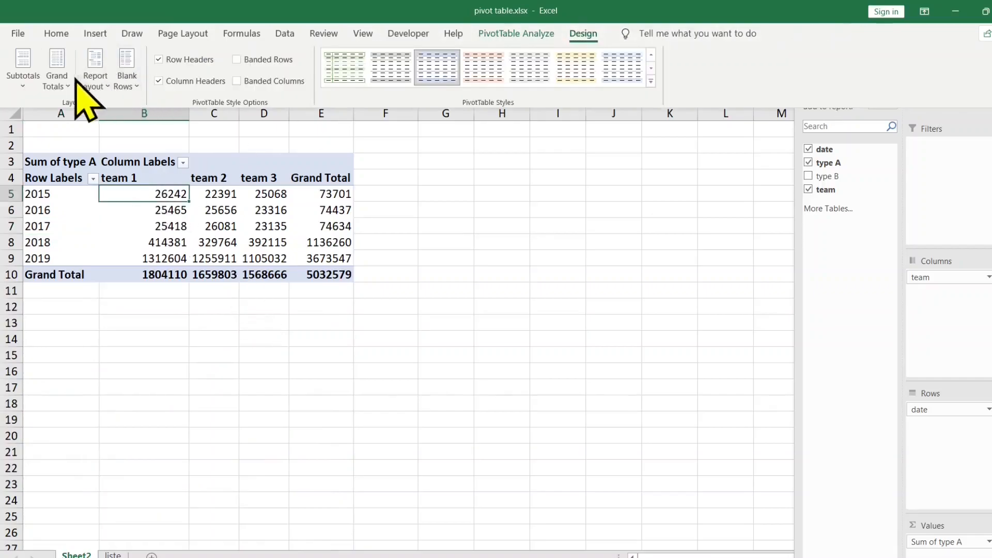
left_click(86, 89)
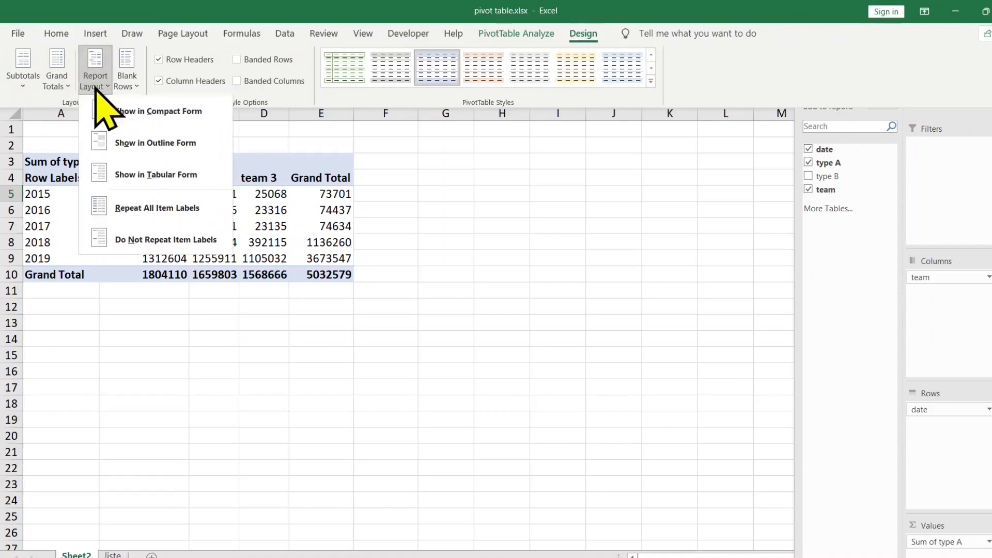
left_click(184, 177)
- Copy the type A pivot table to cell H3 and replace type A with type B as the copy's values
key("ctrl+c")
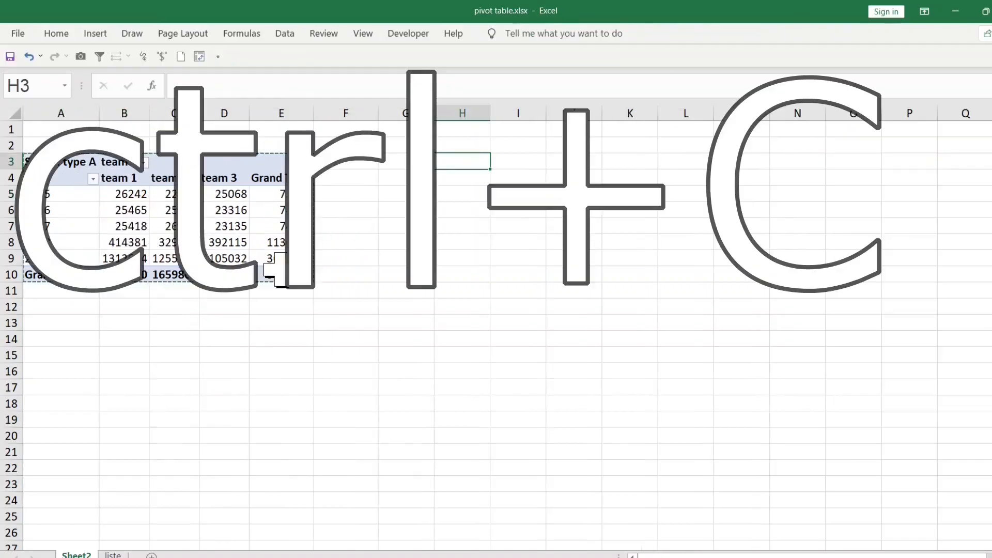
key("ctrl+v")
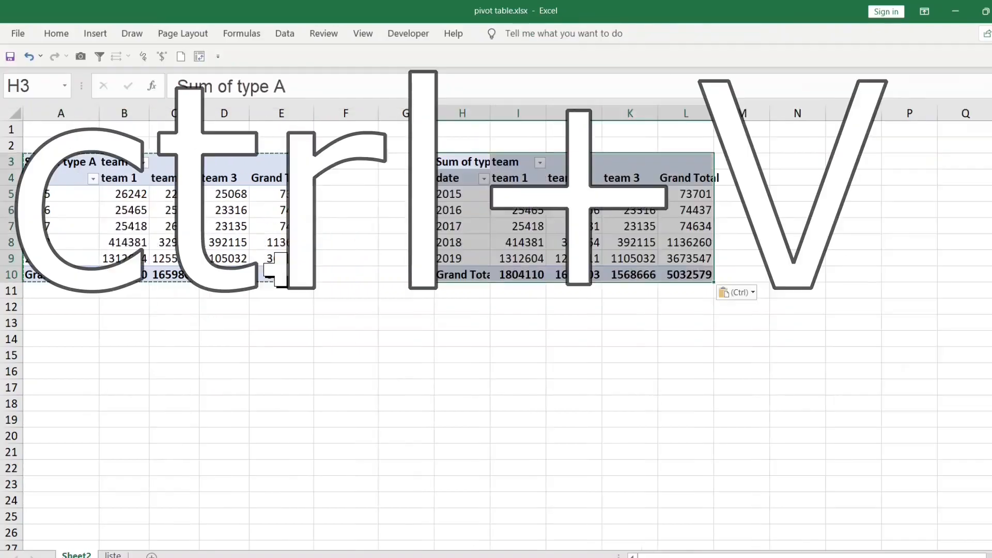
left_click(531, 210)
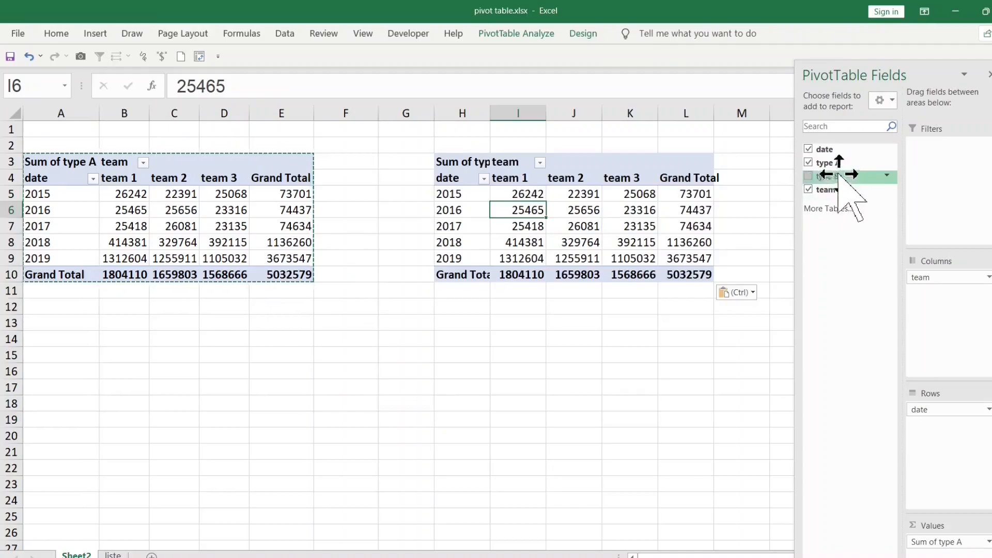
left_click(817, 163)
left_click_drag(846, 177, 938, 542)
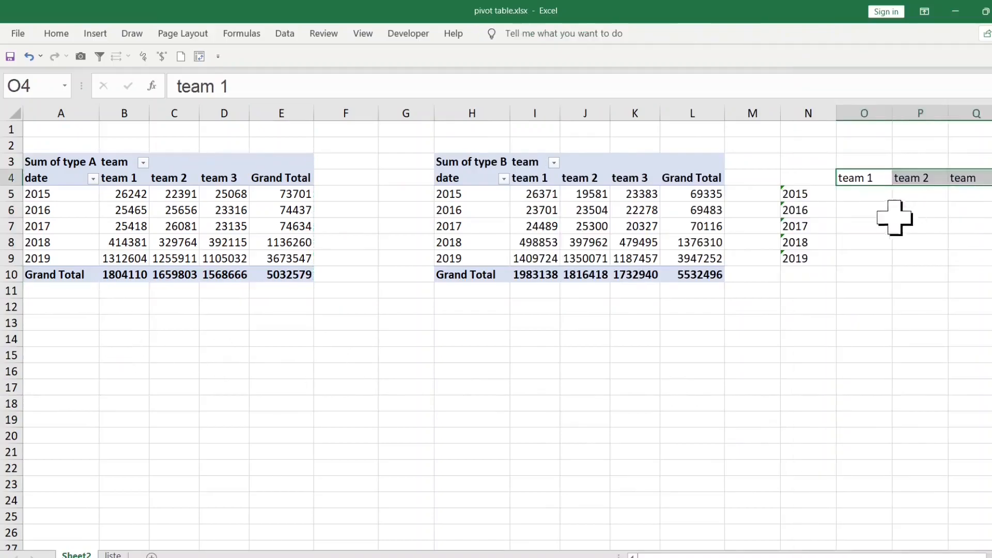
- Enter the formula =B5+I5 in cell O5 to add the 2015 team 1 sums of type A and type B
left_click(868, 210)
left_click(861, 200)
type("=b5+")
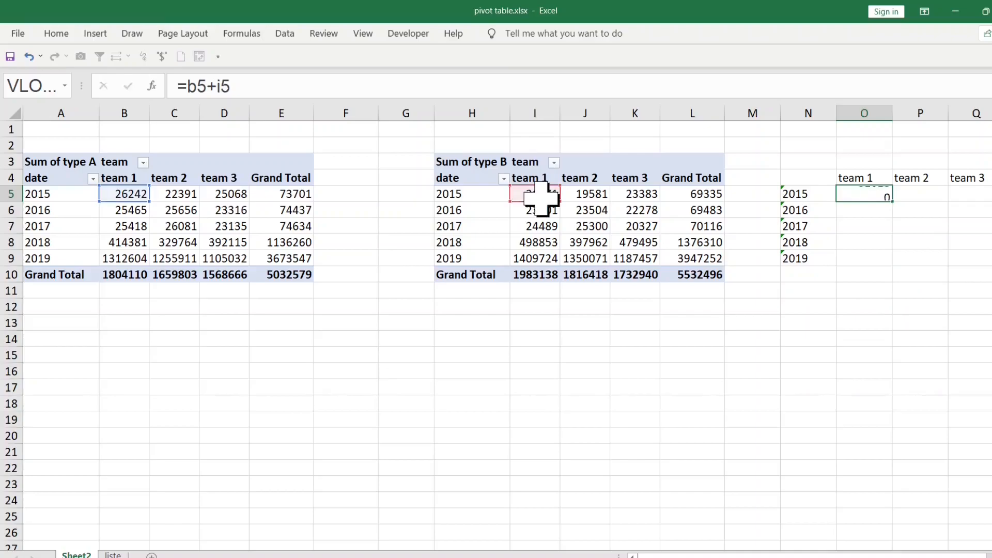
type("i5")
key("Return")
- Fill the formula from O5 across and down through R10, covering all years, teams and totals
left_click(873, 195)
left_click_drag(895, 204, 925, 277)
left_click(872, 195)
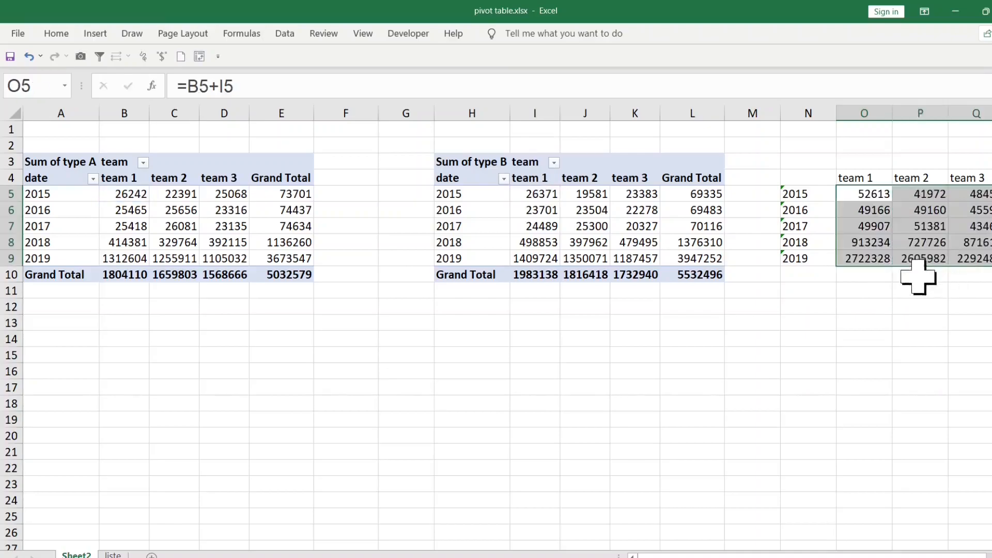
left_click(869, 277)
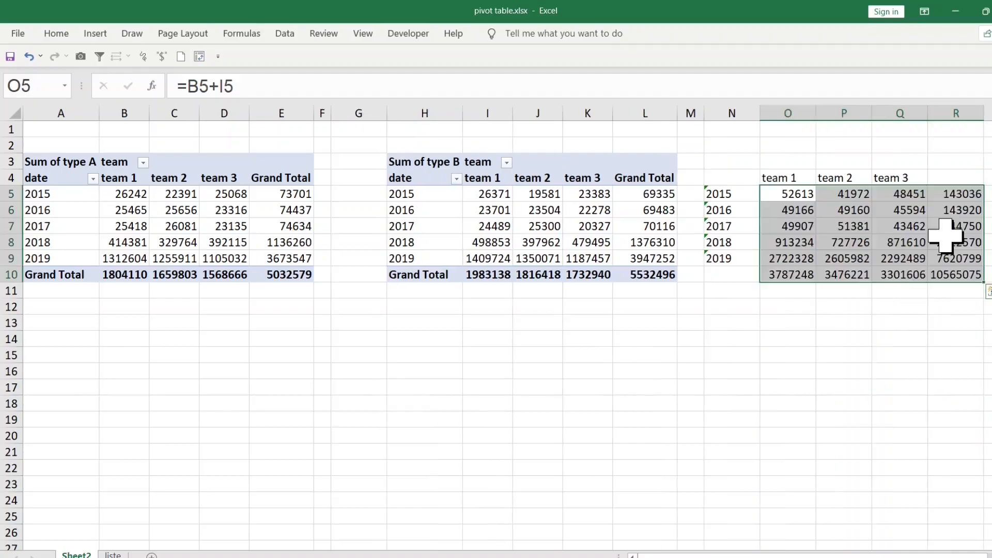
- Hide columns A through L containing the two pivot tables
left_click_drag(61, 113, 644, 113)
right_click(534, 113)
left_click(599, 325)
- Make the combined table in N4:R10 bold and add borders around all its cells
left_click_drag(77, 177, 332, 284)
left_click(57, 33)
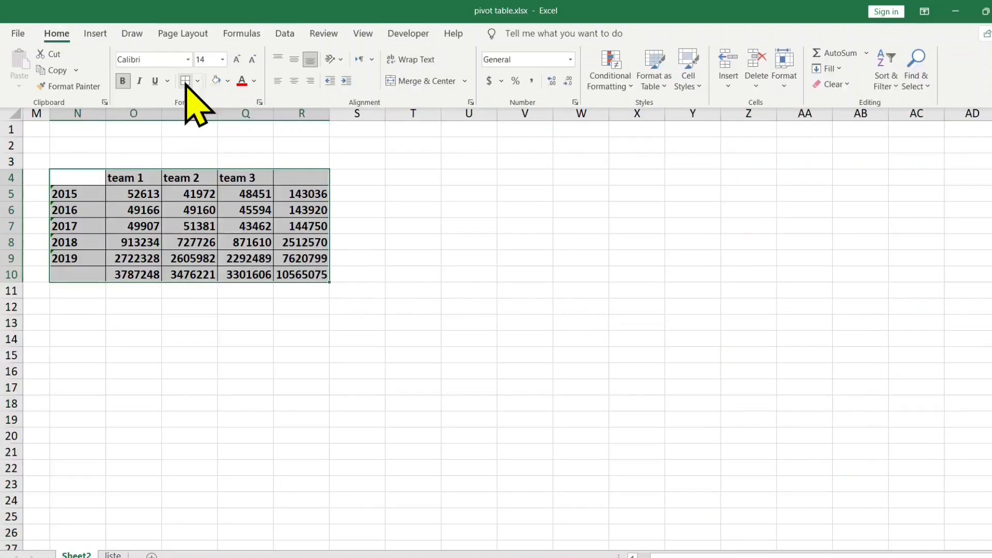
left_click(268, 306)
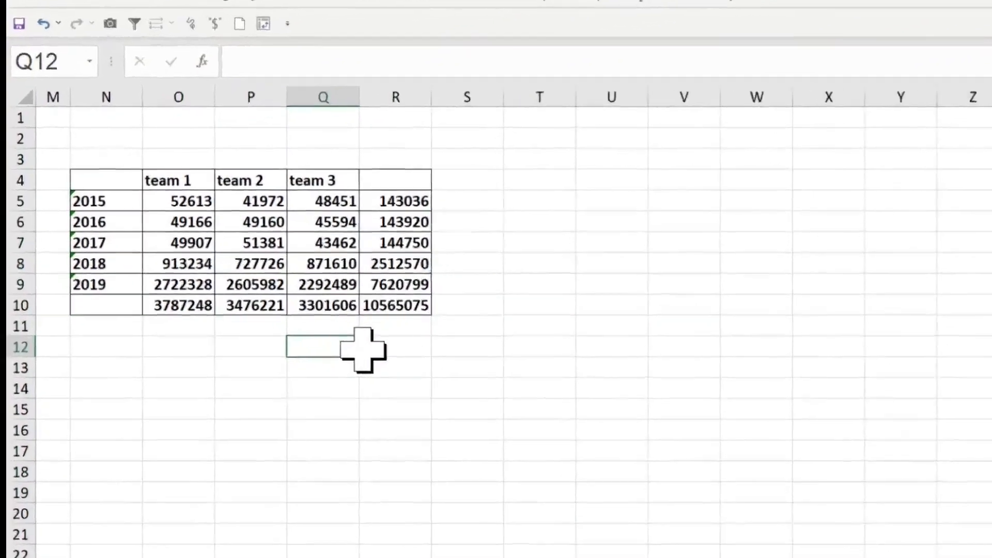